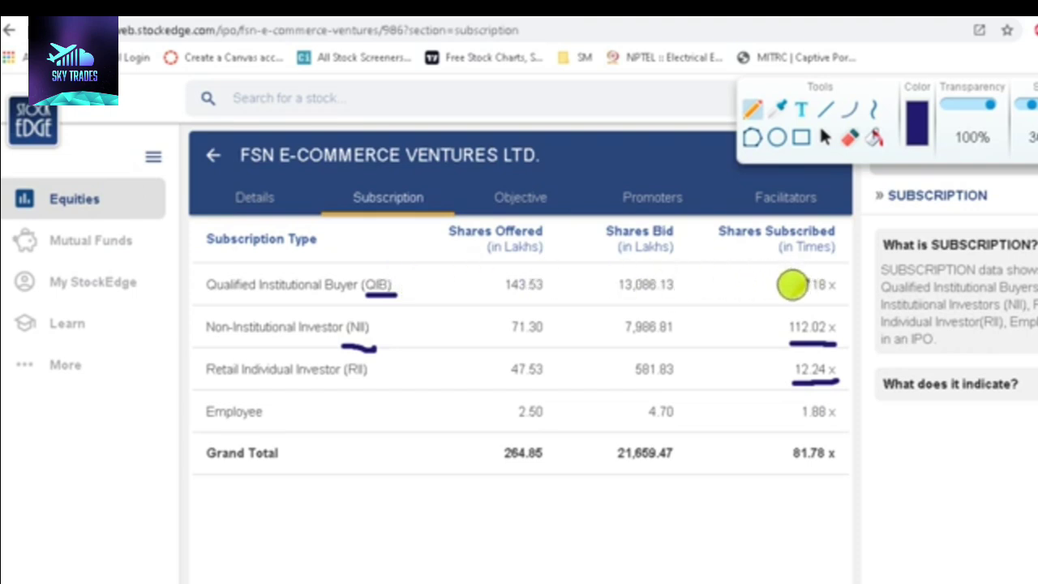
# Circle the QIB subscription multiple and underline the grand total multiple, then clear all annotations and leave drawing mode.
pyautogui.moveTo(792, 283)
pyautogui.mouseDown()
pyautogui.moveTo(817, 287)
pyautogui.moveTo(842, 271)
pyautogui.moveTo(786, 258)
pyautogui.moveTo(792, 285)
pyautogui.mouseUp()
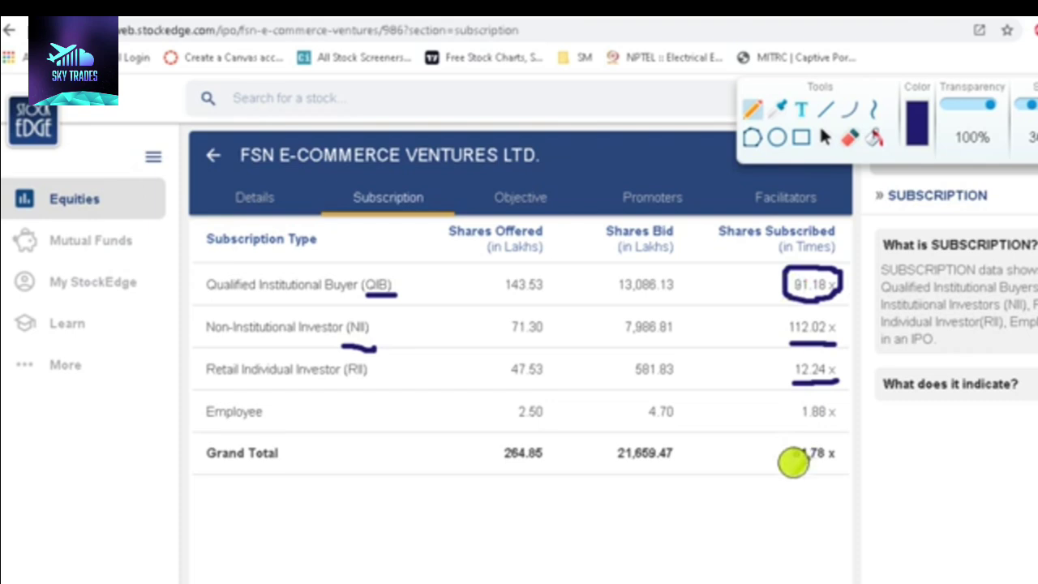
pyautogui.moveTo(792, 462); pyautogui.dragTo(838, 459)
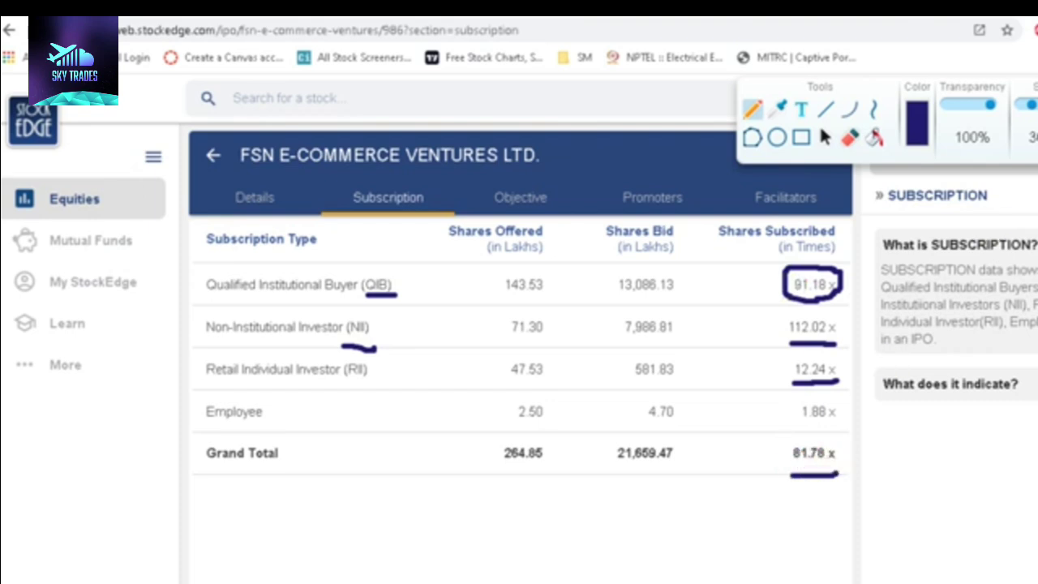
pyautogui.press('e')
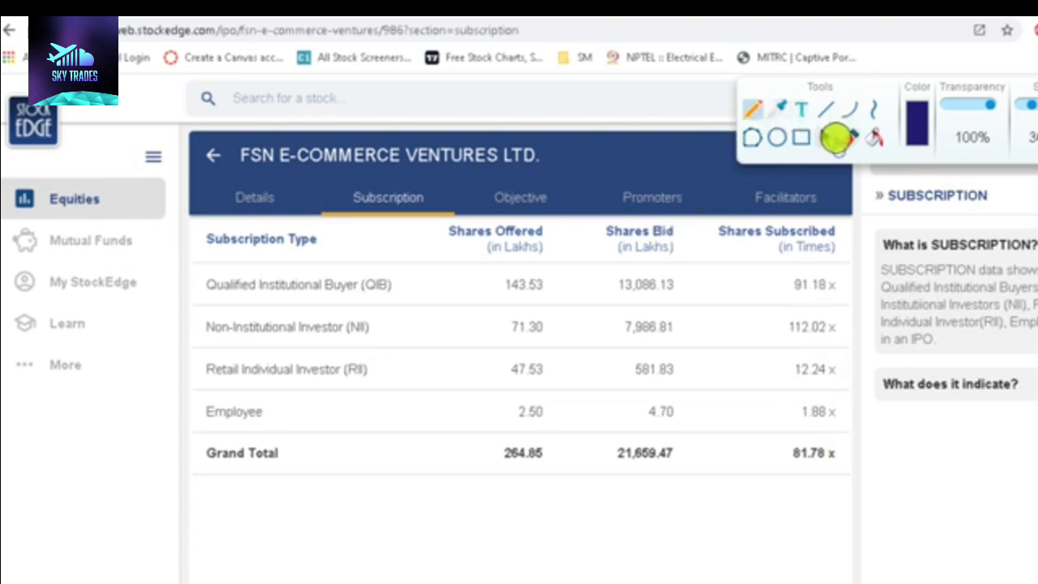
pyautogui.click(825, 137)
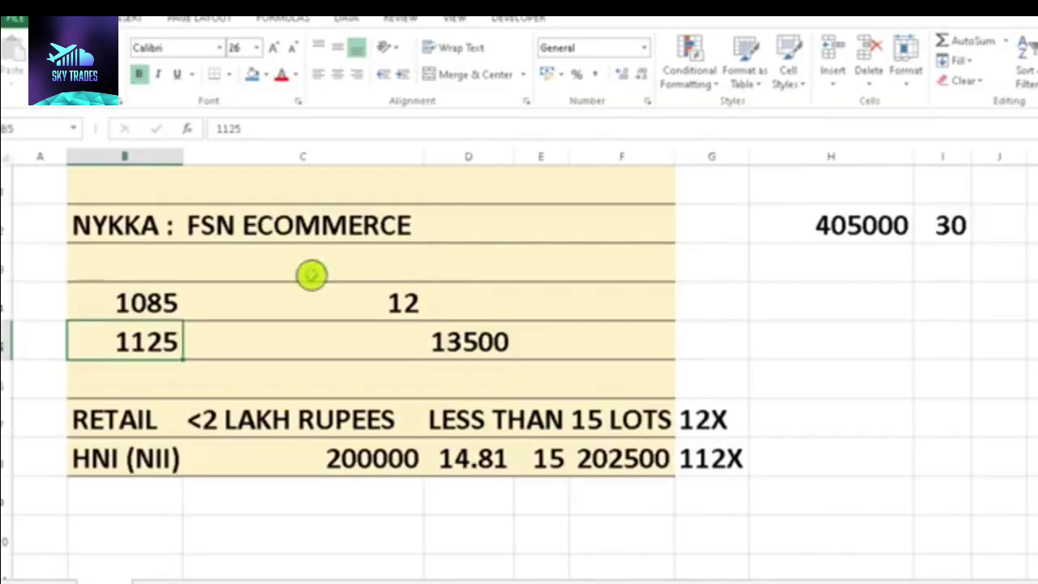
# In the Excel sheet, fill the NYKKA label (B2), the 1125 price (B5) and the 13500 amount (D5) with blue.
pyautogui.click(134, 216)
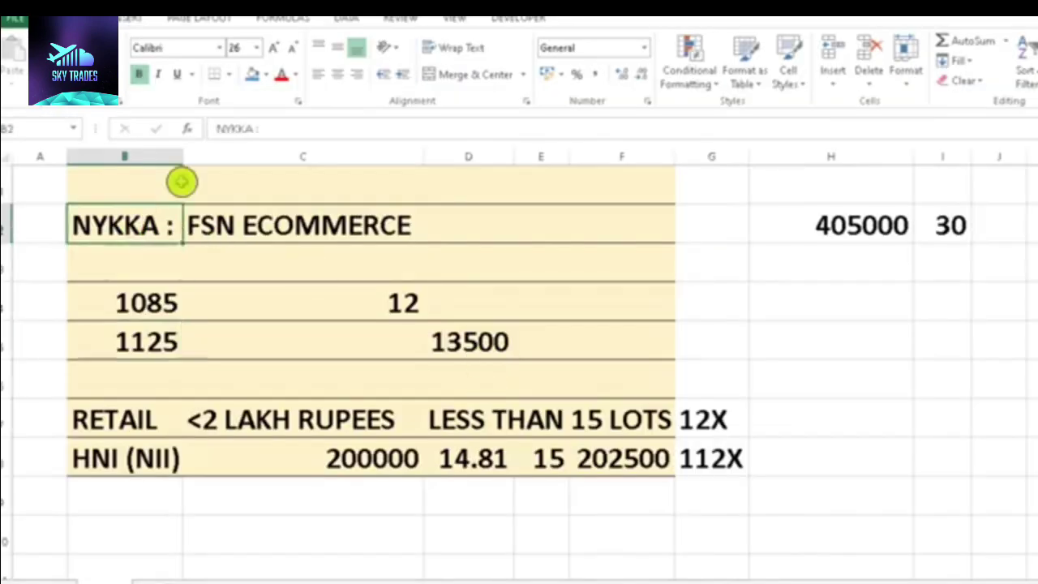
pyautogui.click(253, 75)
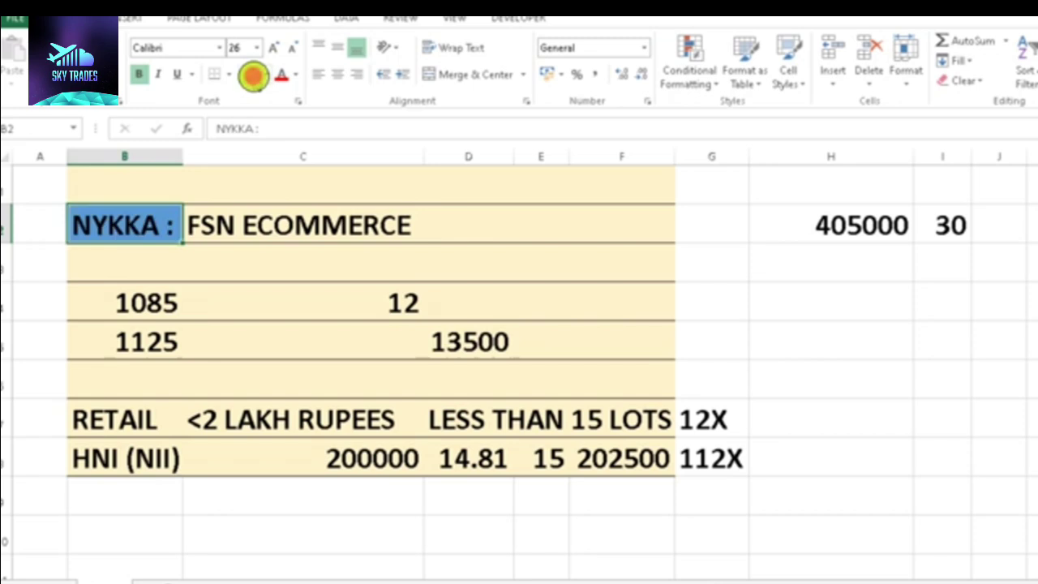
pyautogui.click(254, 224)
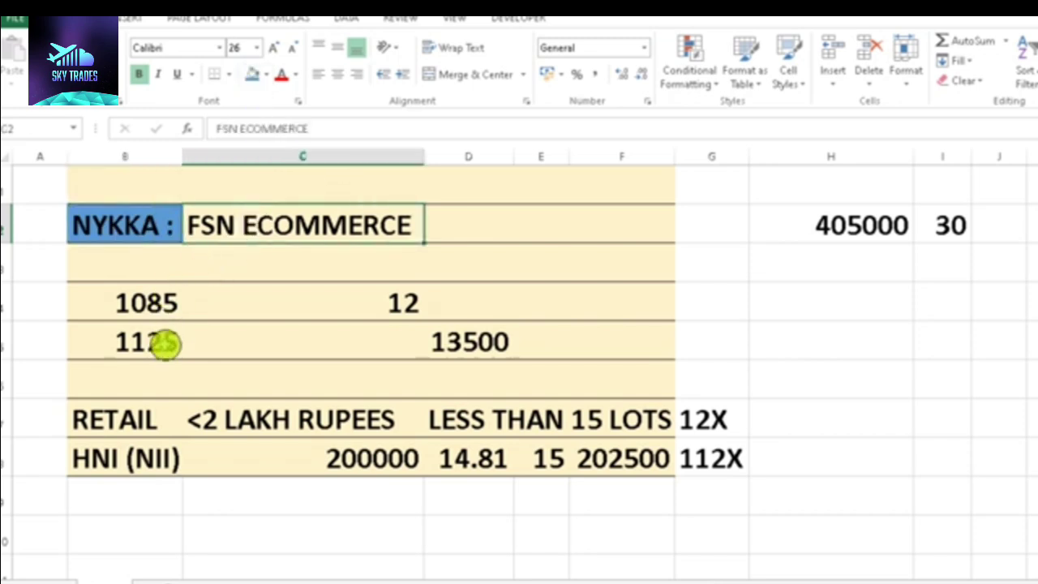
pyautogui.click(165, 344)
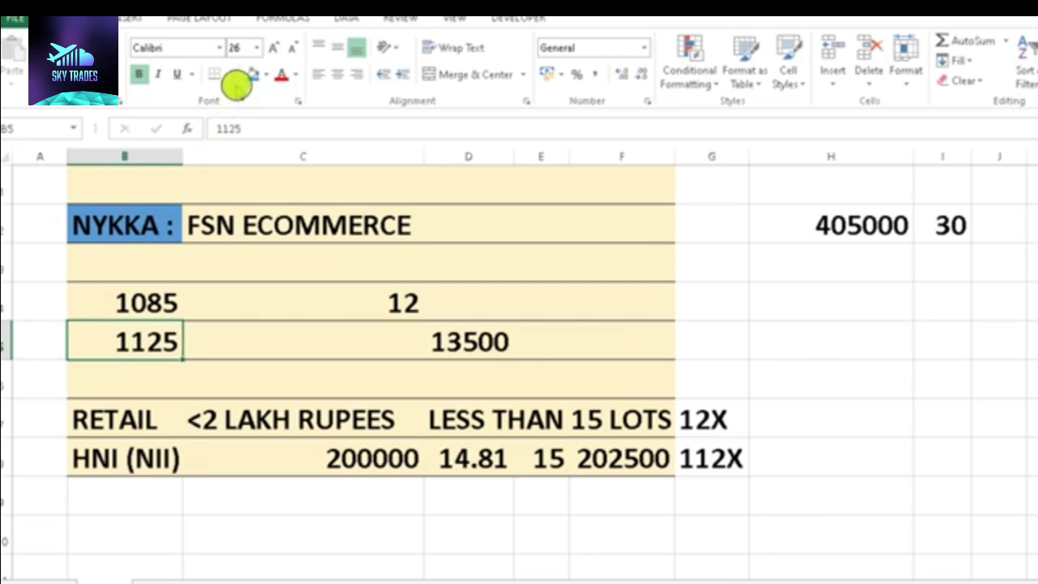
pyautogui.click(250, 72)
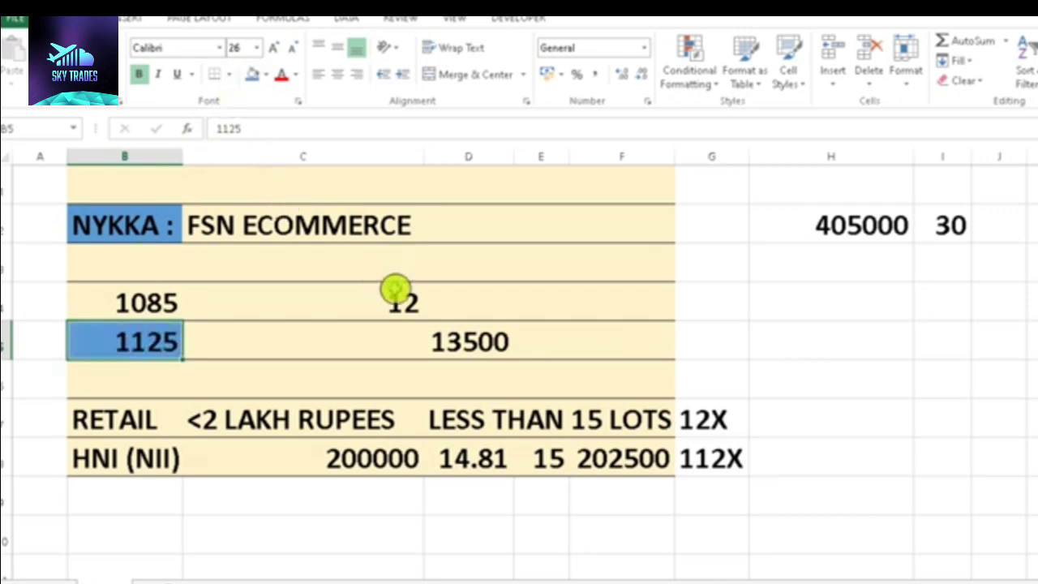
pyautogui.click(451, 336)
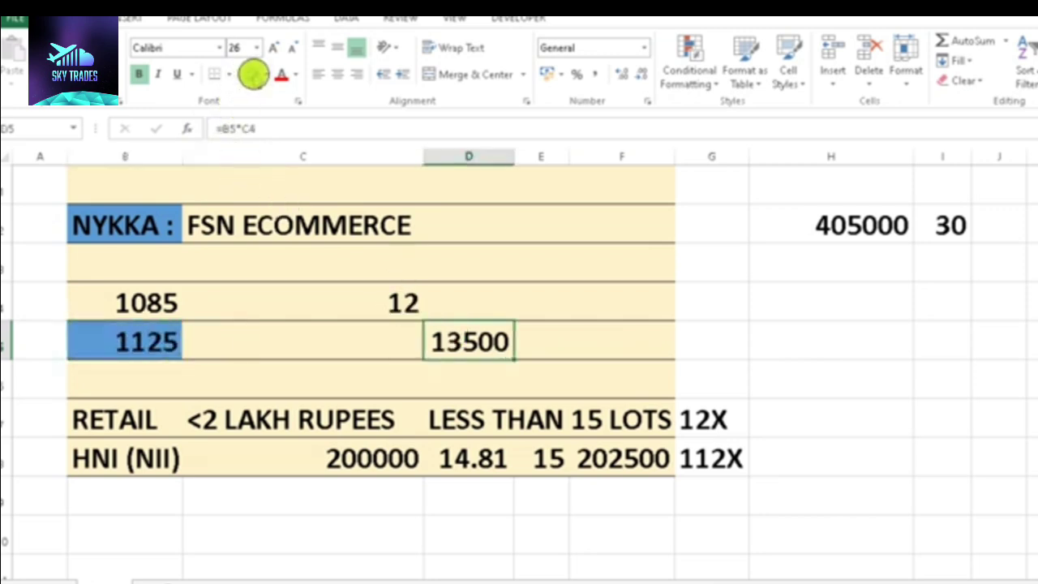
pyautogui.click(252, 74)
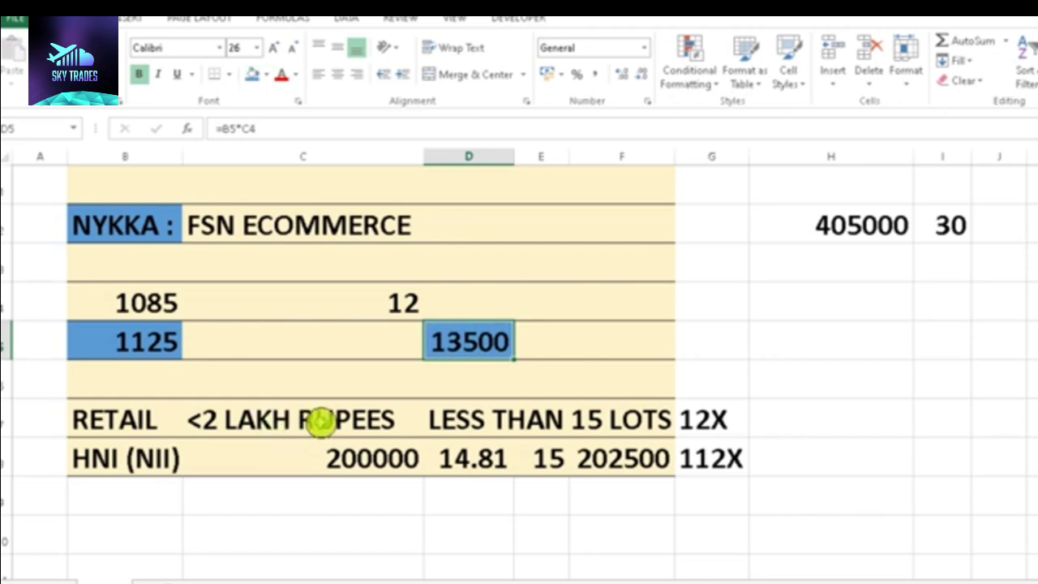
# Fill the retail row's 15 LOTS cell (F7) and the 12X and 112X cells (G7 and G8) with blue.
pyautogui.click(567, 418)
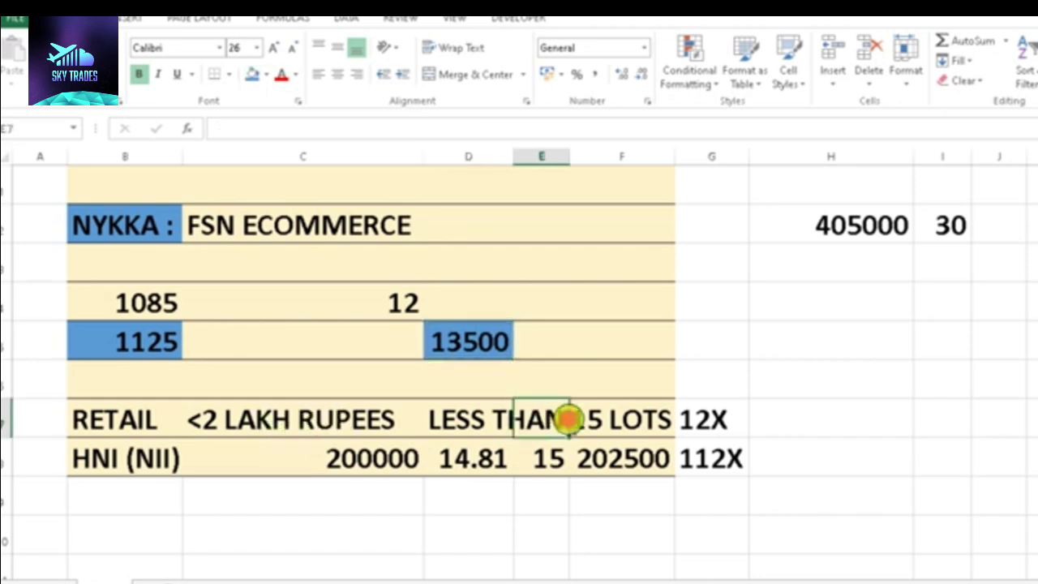
pyautogui.click(614, 418)
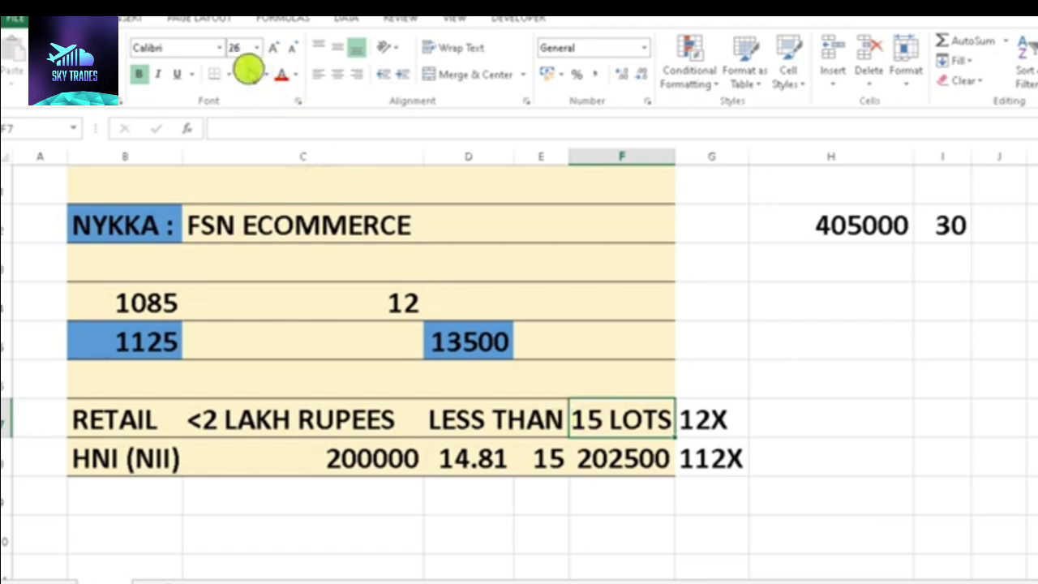
pyautogui.click(253, 71)
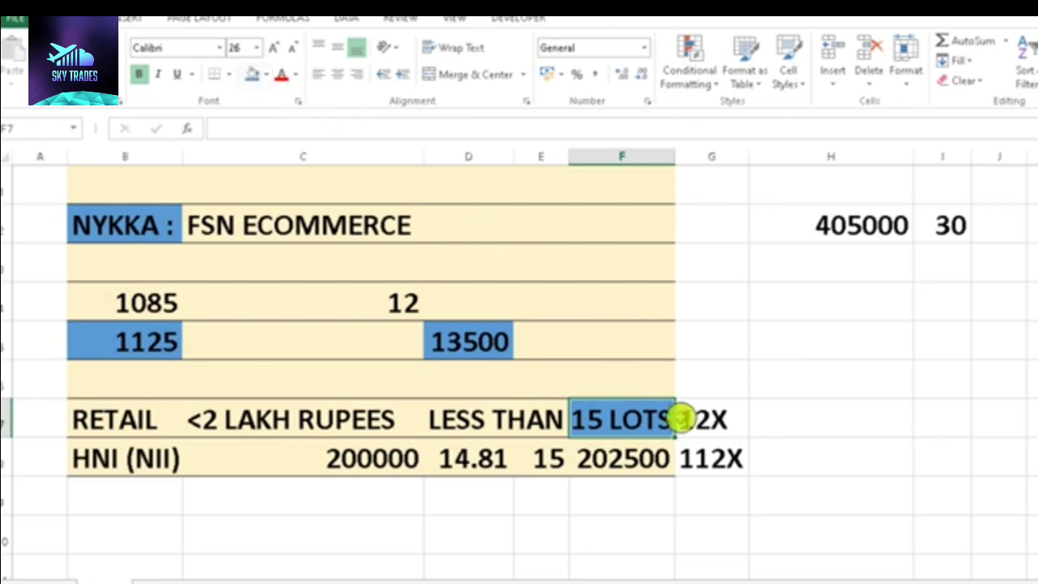
pyautogui.click(699, 419)
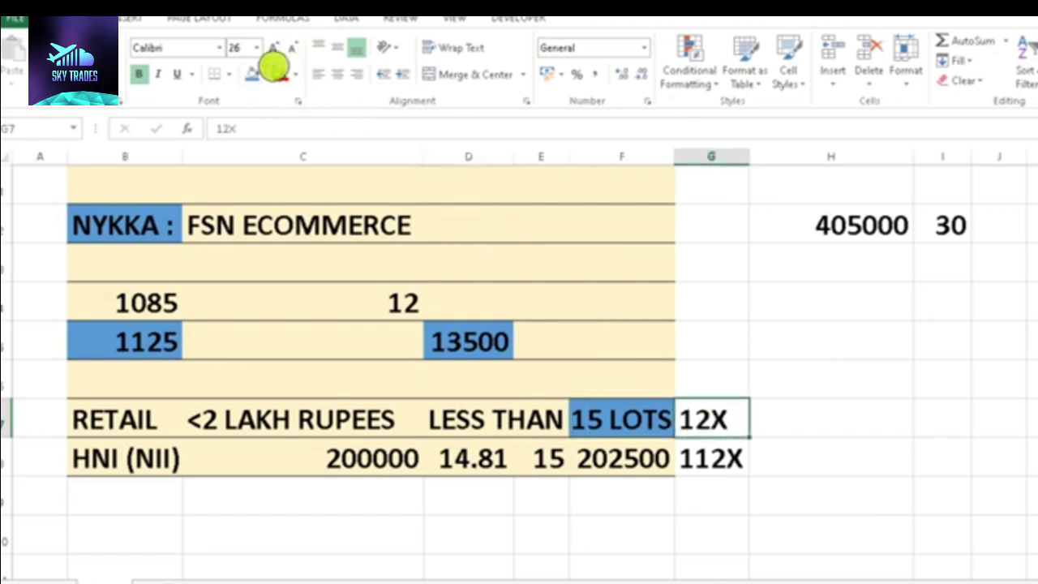
pyautogui.click(253, 77)
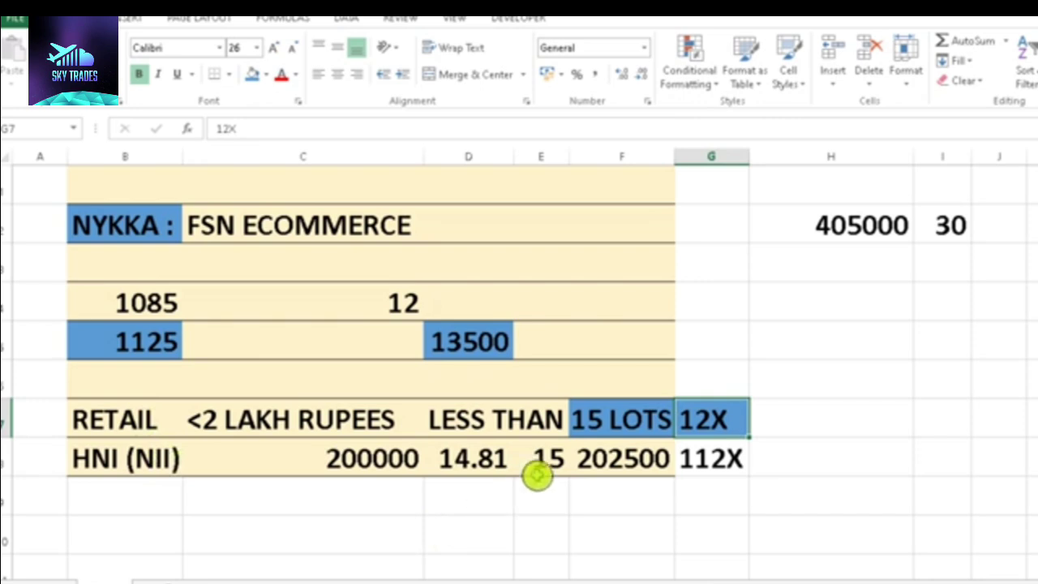
pyautogui.click(606, 459)
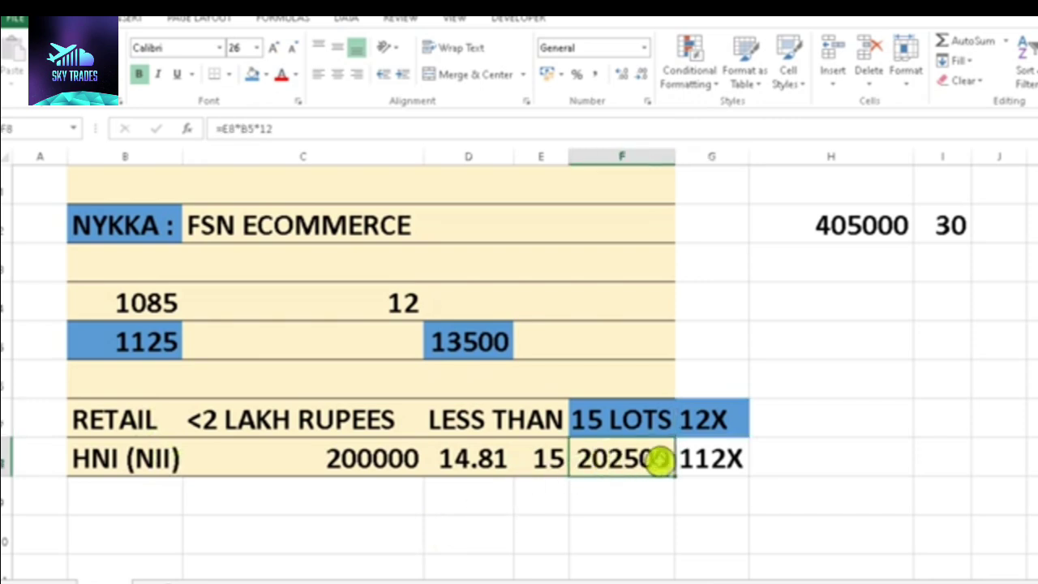
pyautogui.click(702, 457)
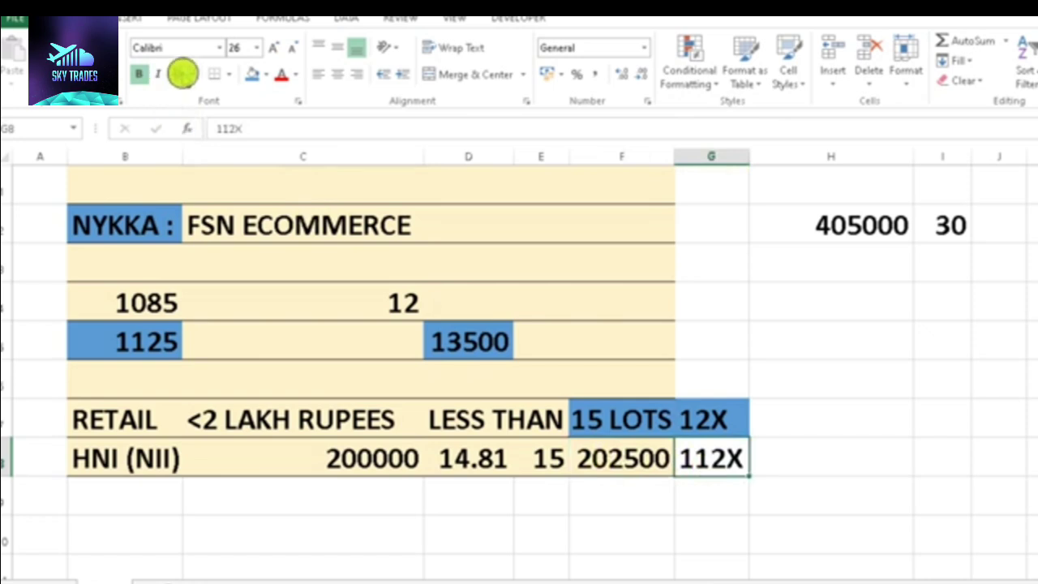
pyautogui.click(252, 75)
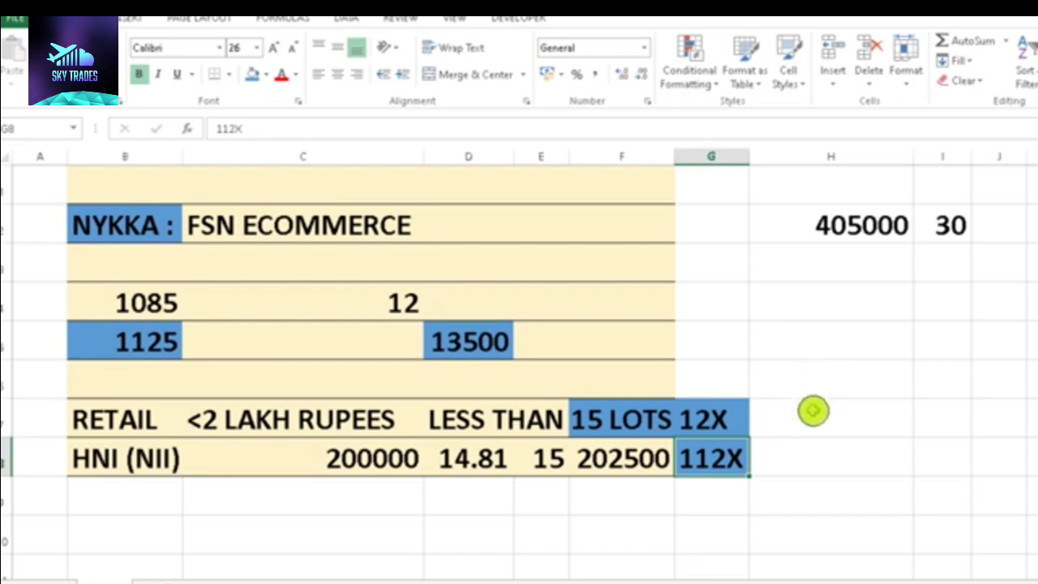
# Enter 1, 2 and 10 in cells H7, I7 and J7 beside the retail row.
pyautogui.click(813, 411)
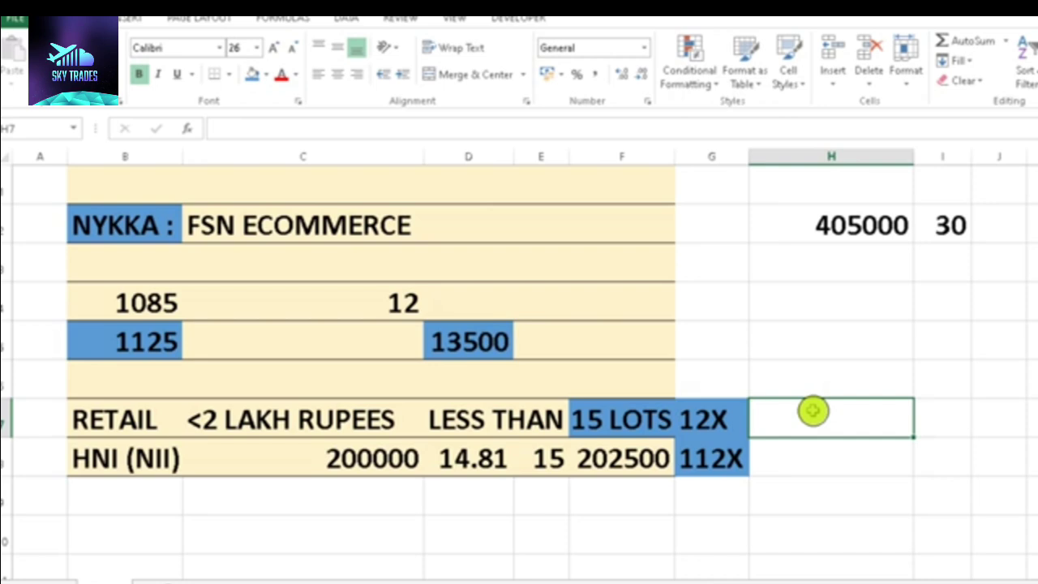
pyautogui.write('1')
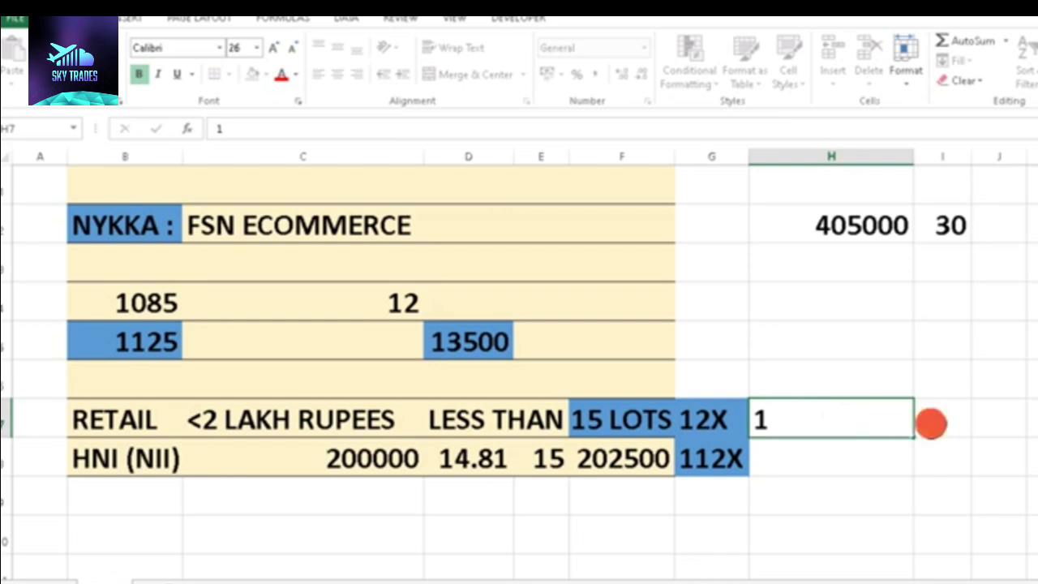
pyautogui.click(931, 423)
pyautogui.write('2')
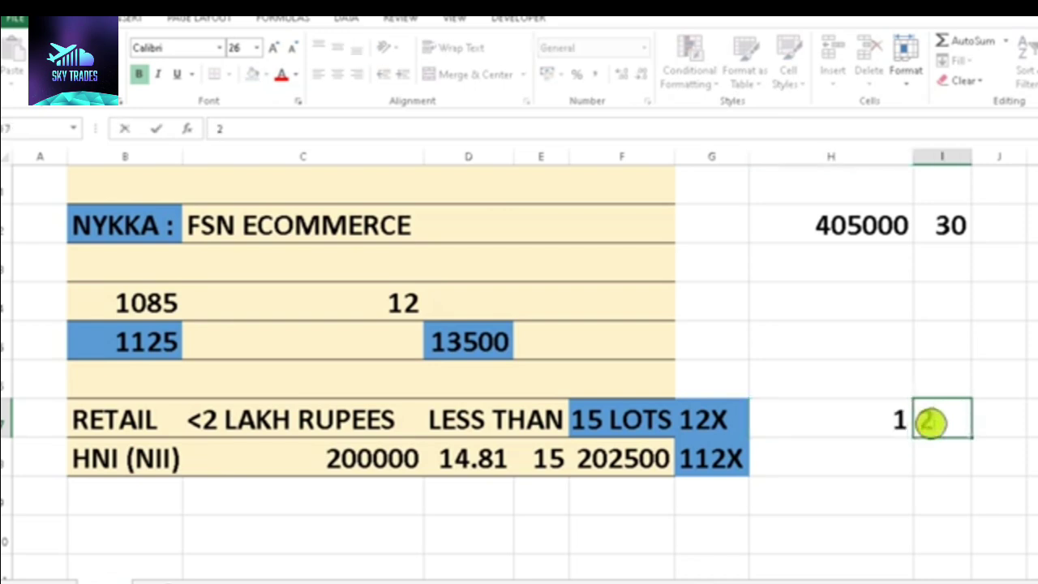
pyautogui.click(1003, 418)
pyautogui.write('10')
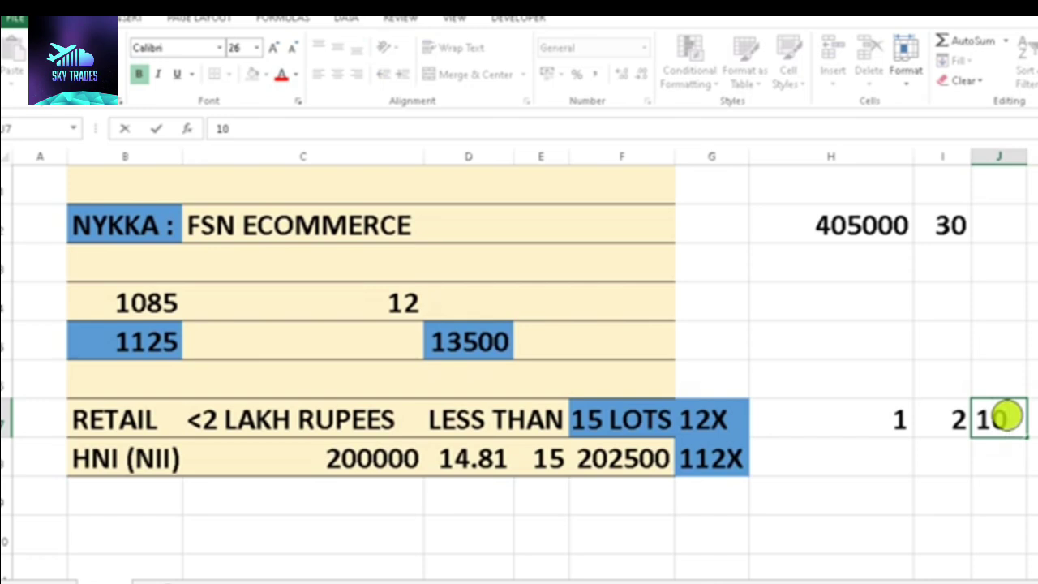
pyautogui.click(939, 381)
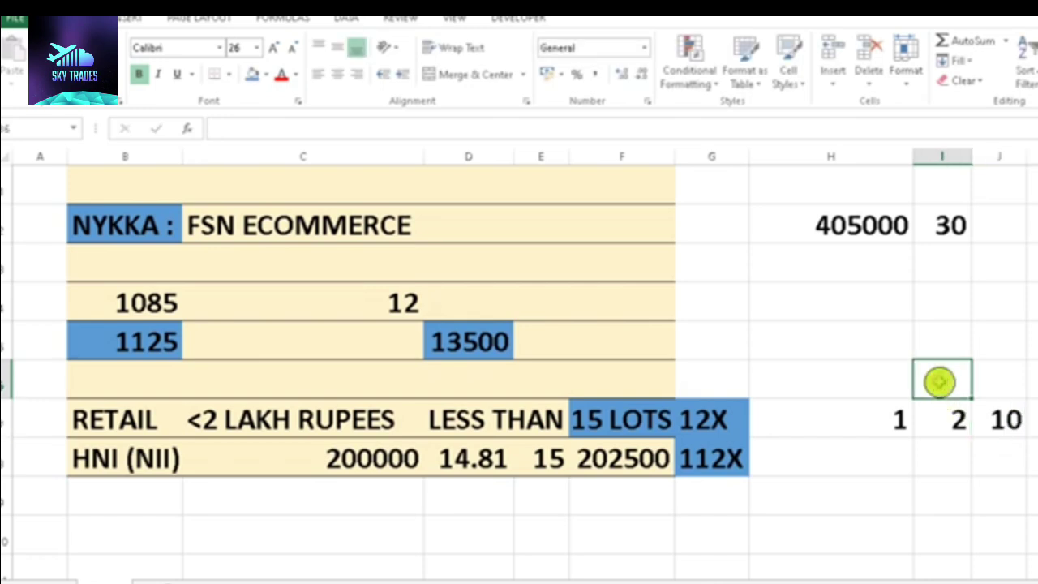
# Fill cell I7, which holds the 2, with blue.
pyautogui.click(895, 420)
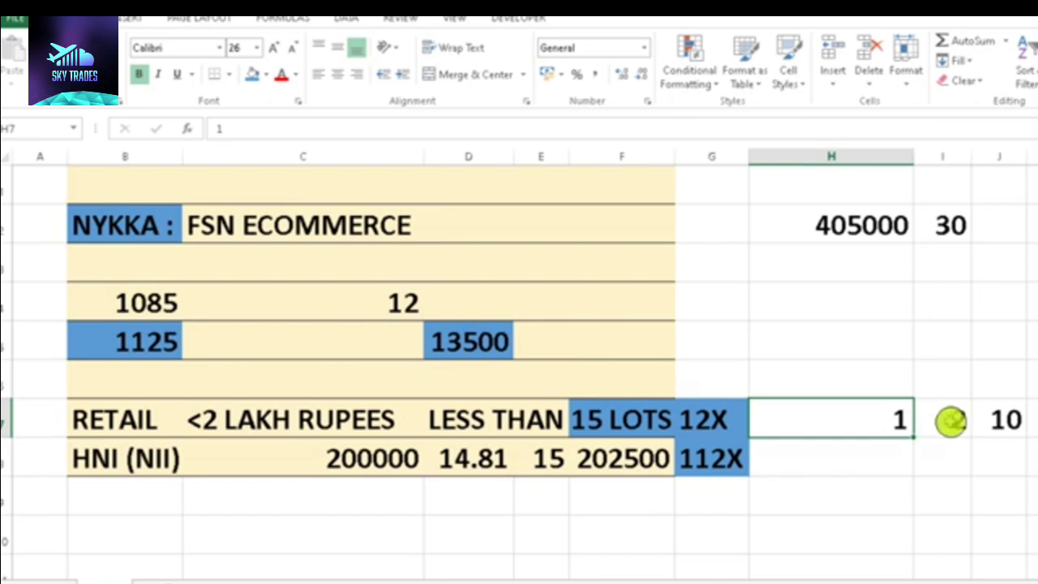
pyautogui.click(934, 420)
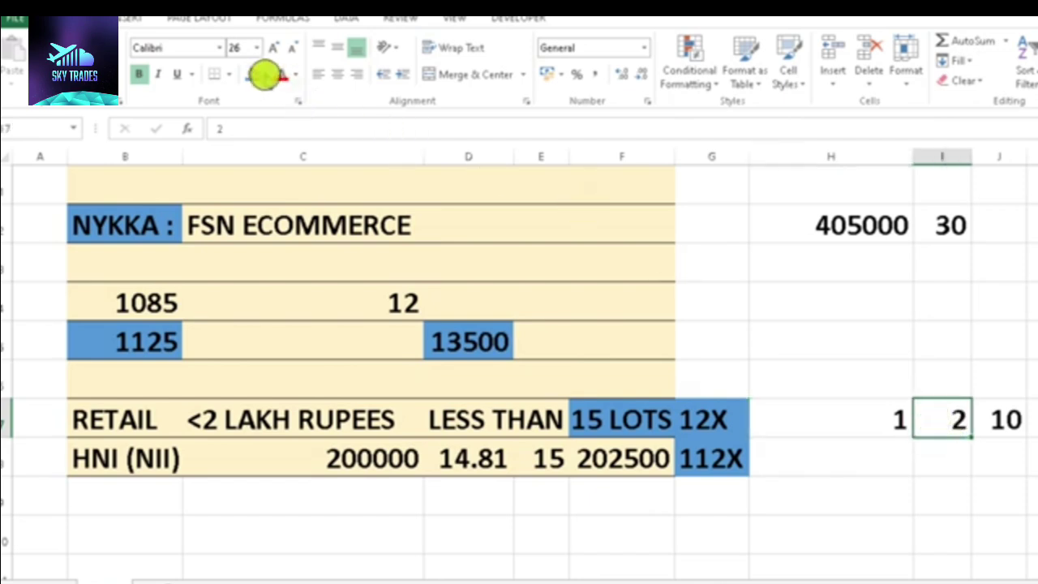
pyautogui.click(254, 75)
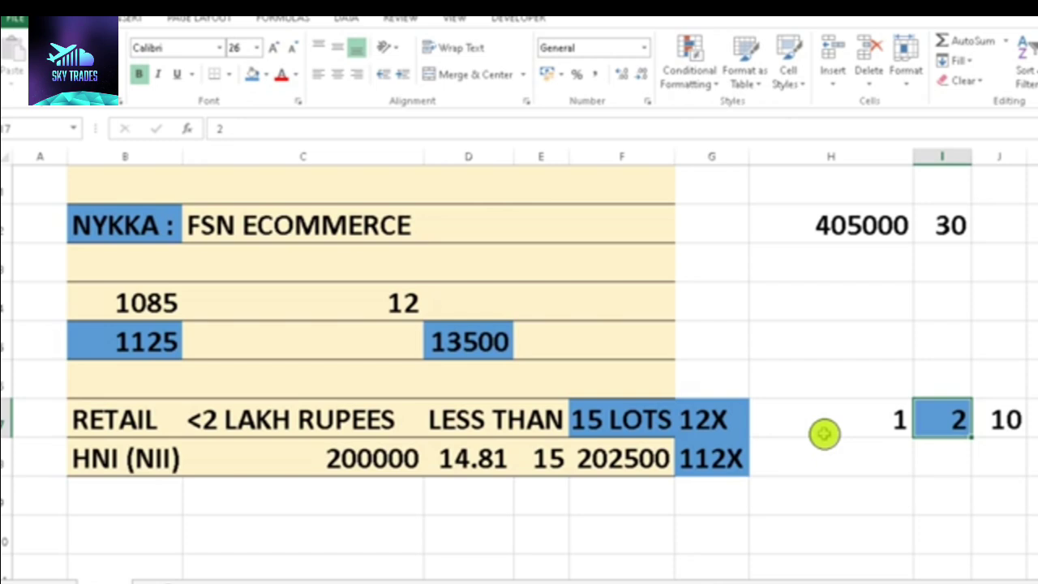
# Enter the heading PANCARD in cell H6 above the retail application numbers.
pyautogui.click(803, 389)
pyautogui.write('PAM')
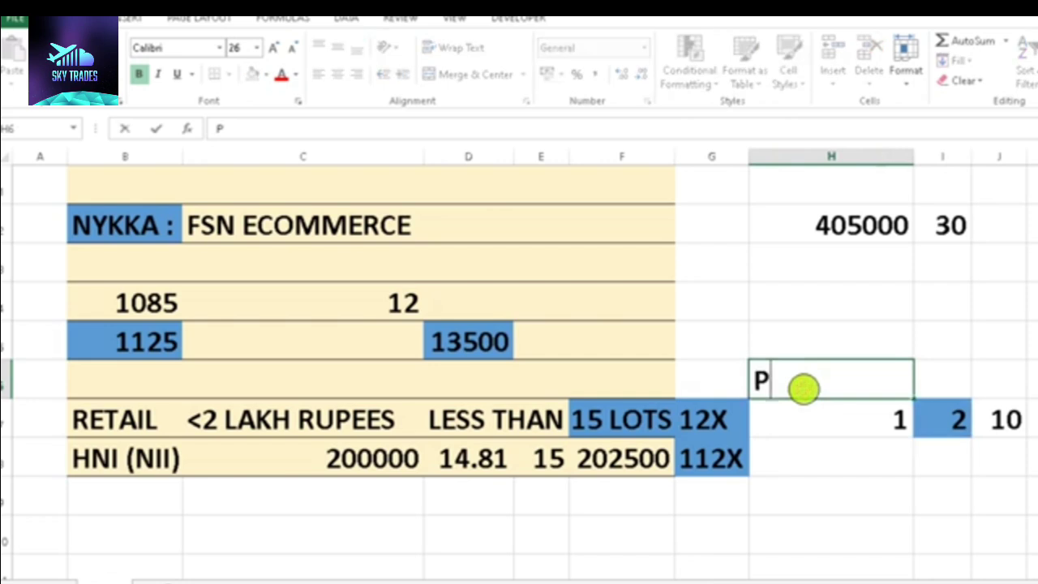
pyautogui.write('N')
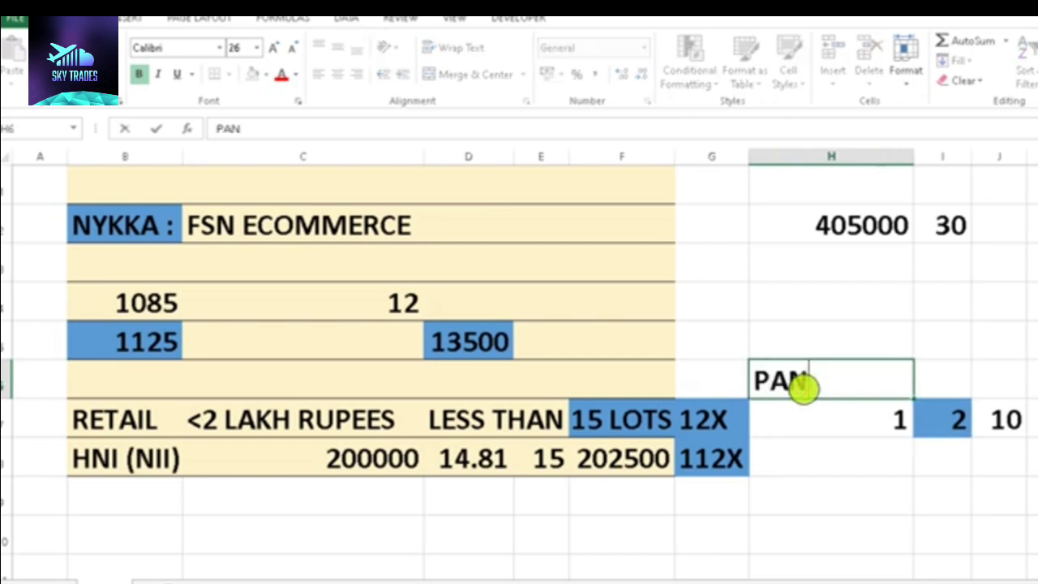
pyautogui.write('CARD')
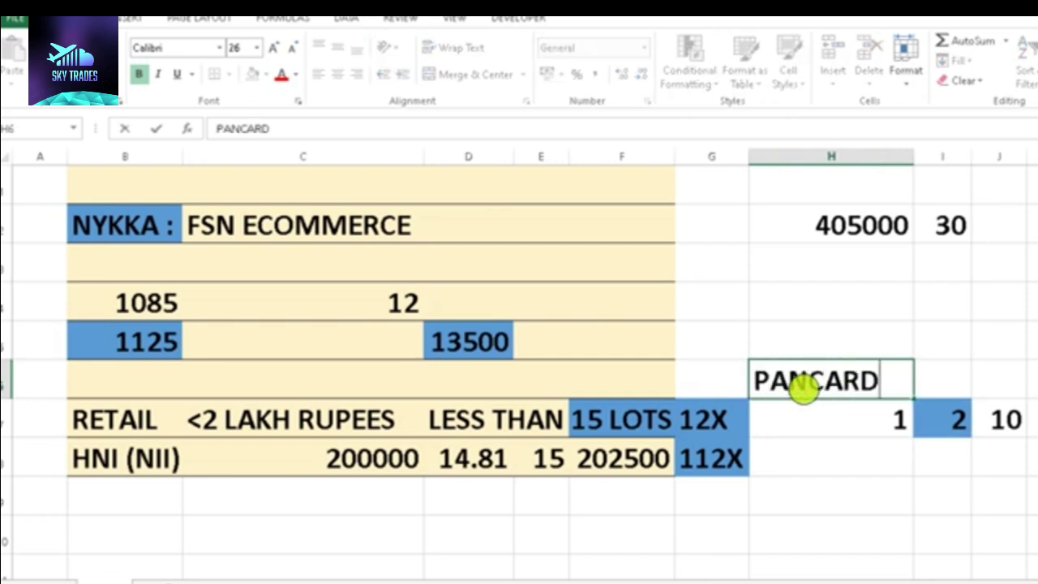
pyautogui.click(860, 426)
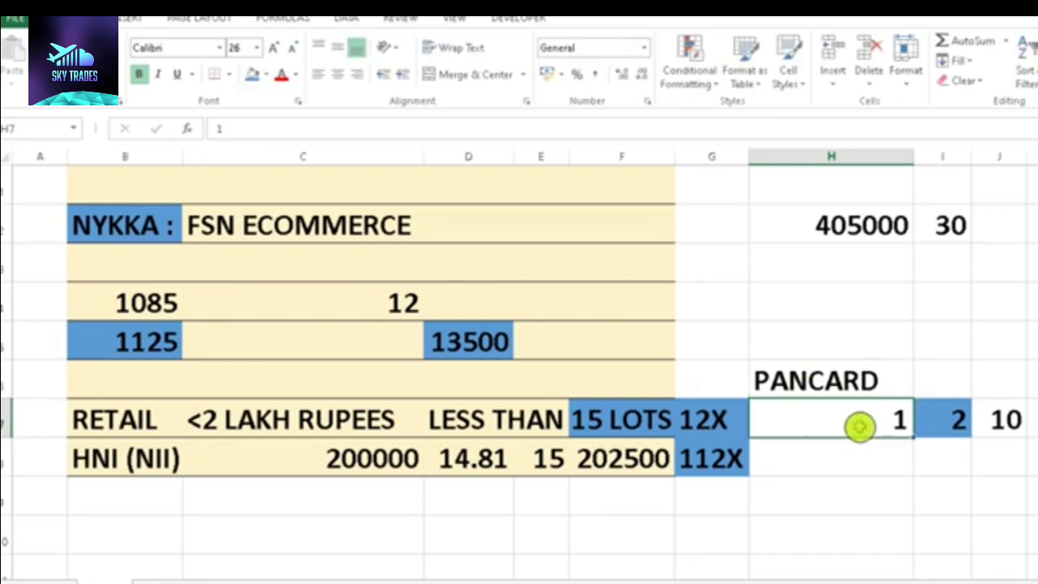
pyautogui.click(945, 426)
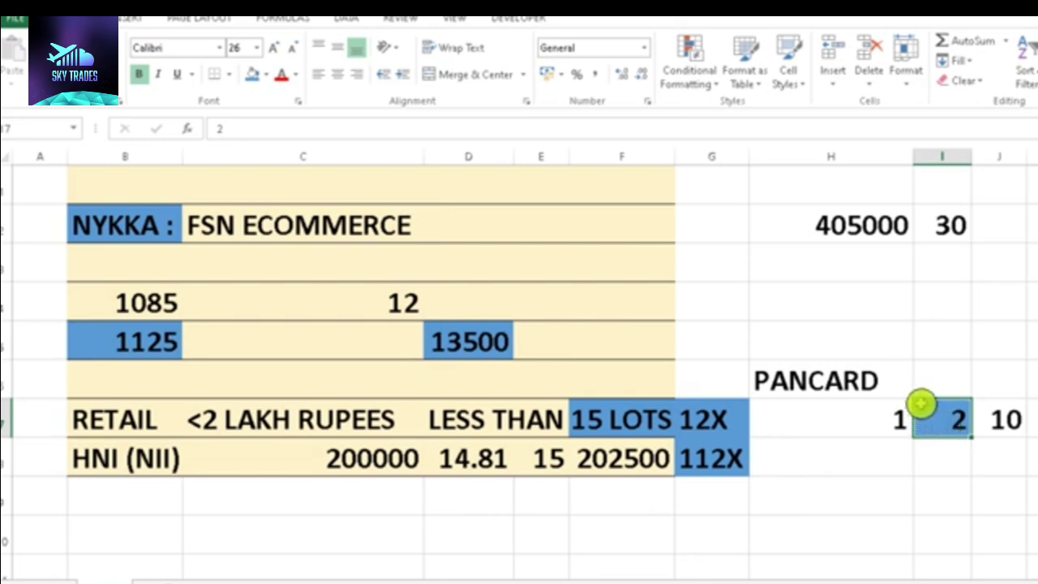
pyautogui.click(882, 385)
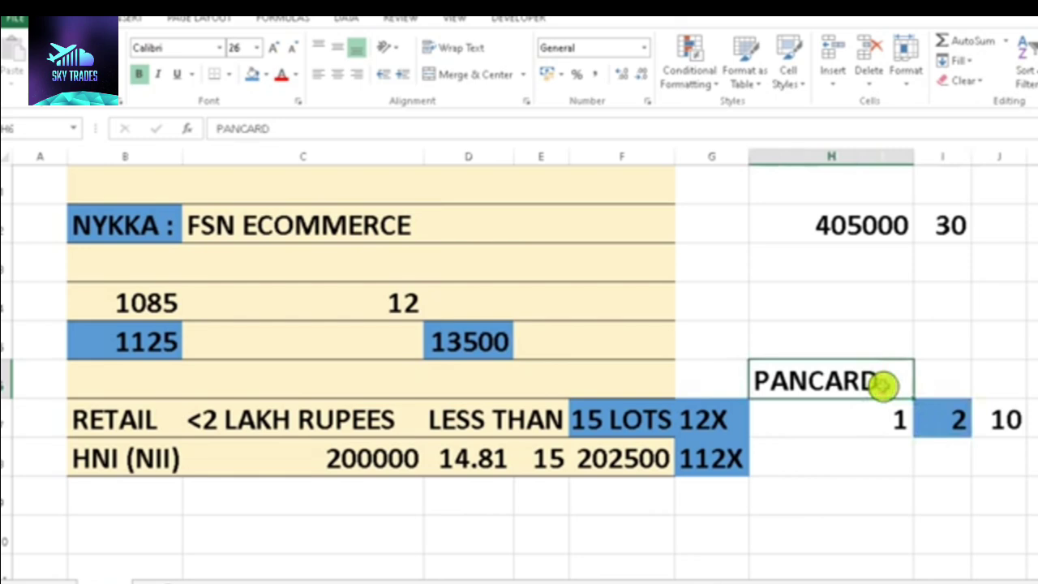
pyautogui.click(923, 417)
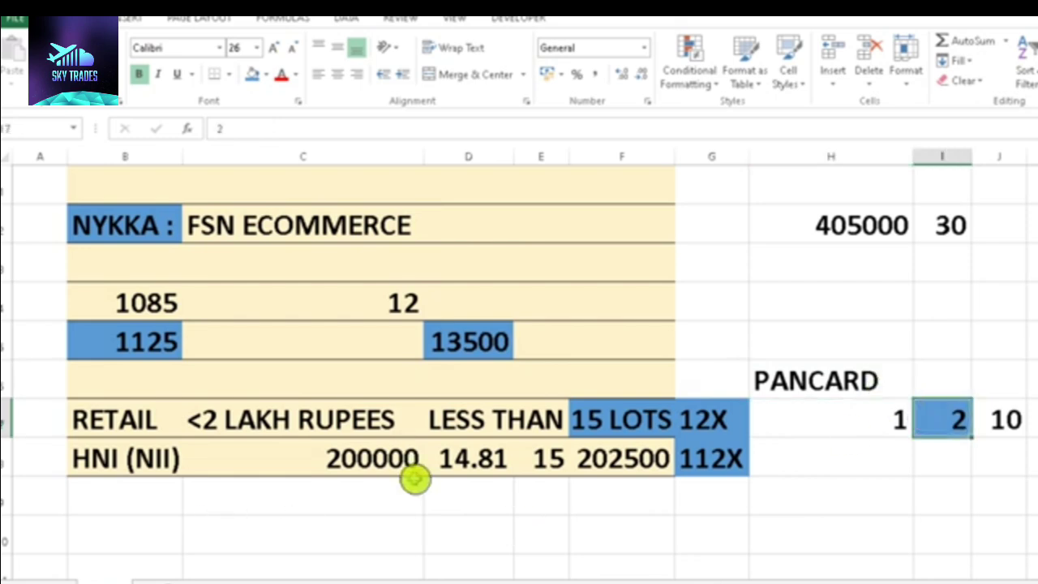
# Fill cell H2, which holds 405000, with blue.
pyautogui.click(861, 224)
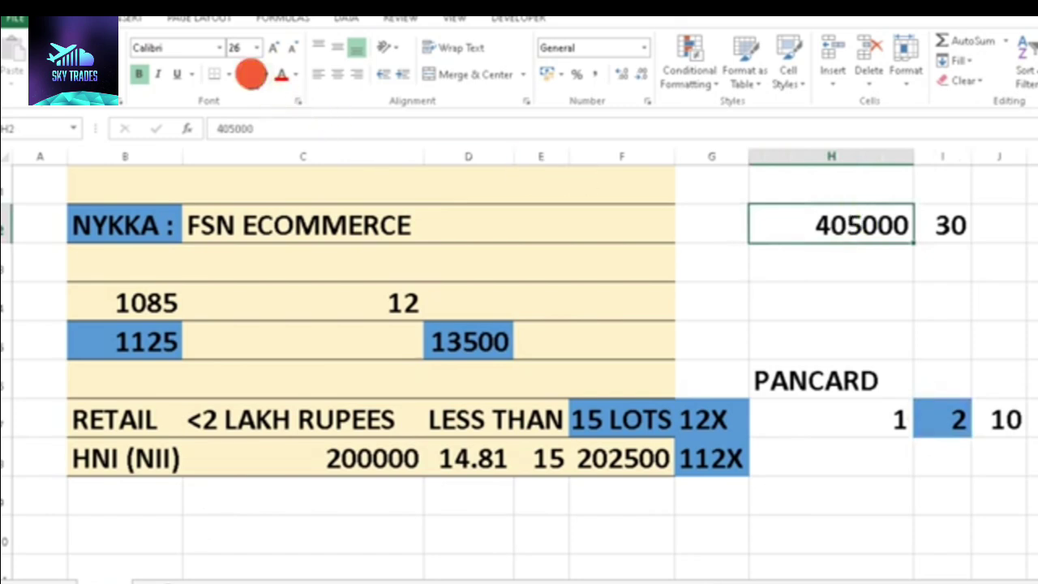
pyautogui.click(253, 74)
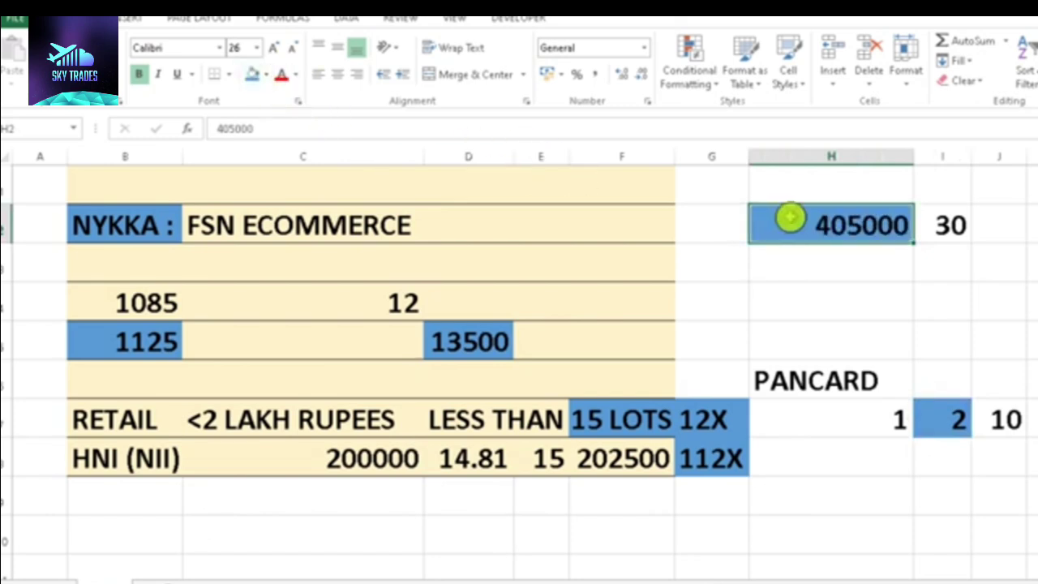
pyautogui.click(941, 224)
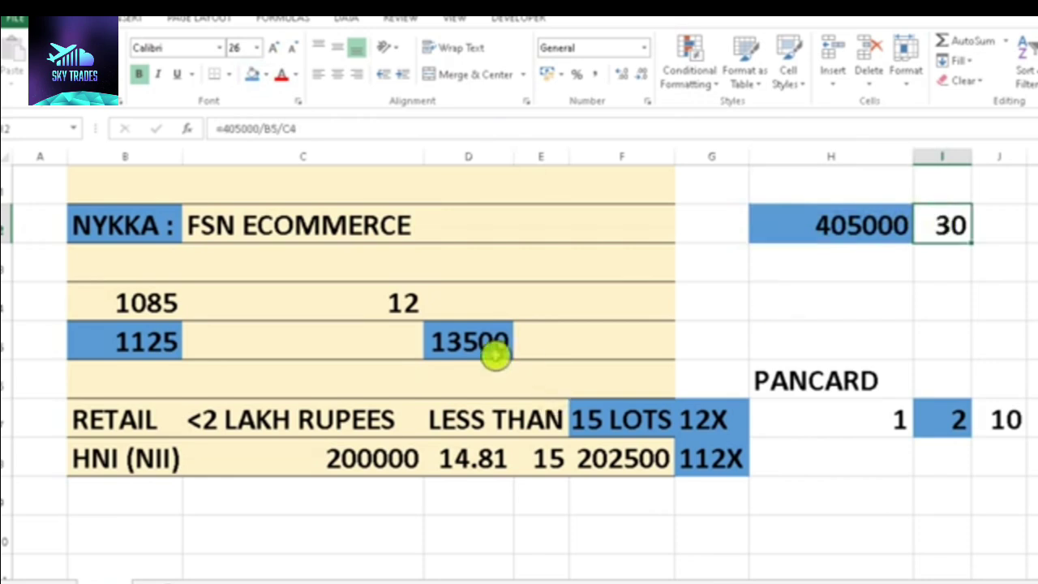
pyautogui.click(165, 343)
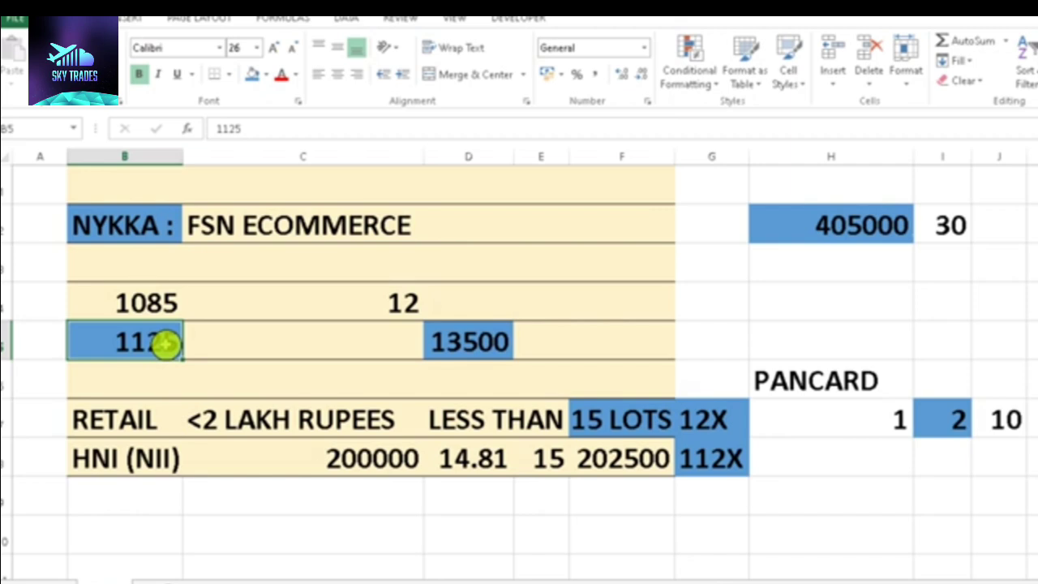
# Enter 113 in cells H9 and G9 and 1 in cell I9, just below the HNI row.
pyautogui.click(722, 462)
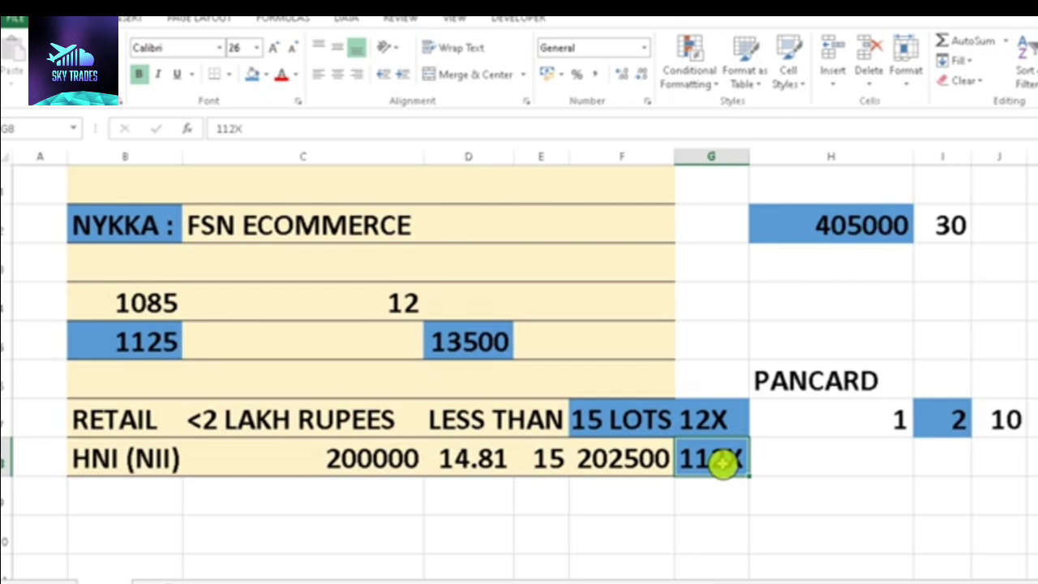
pyautogui.click(797, 498)
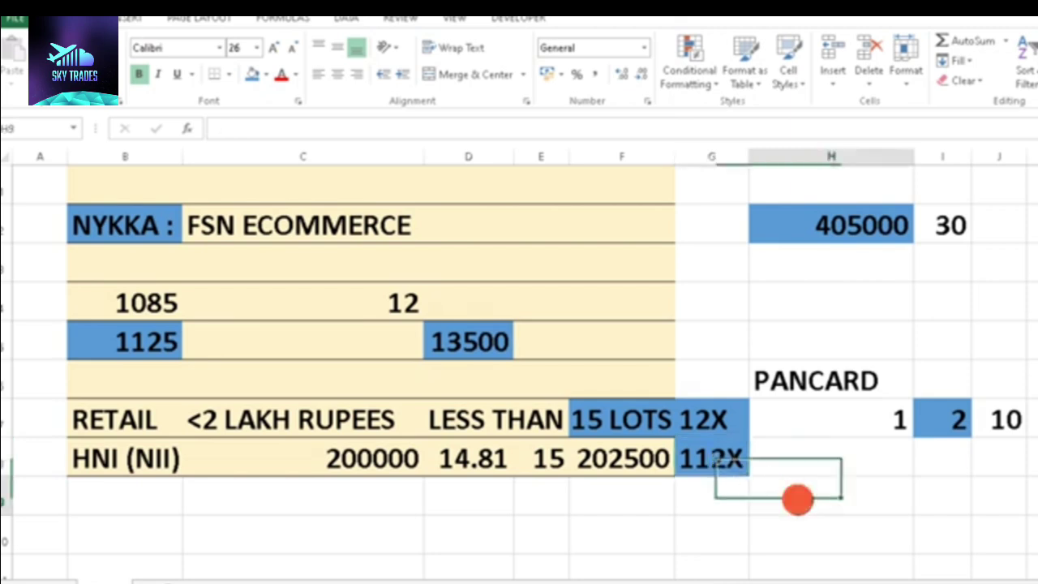
pyautogui.write('112')
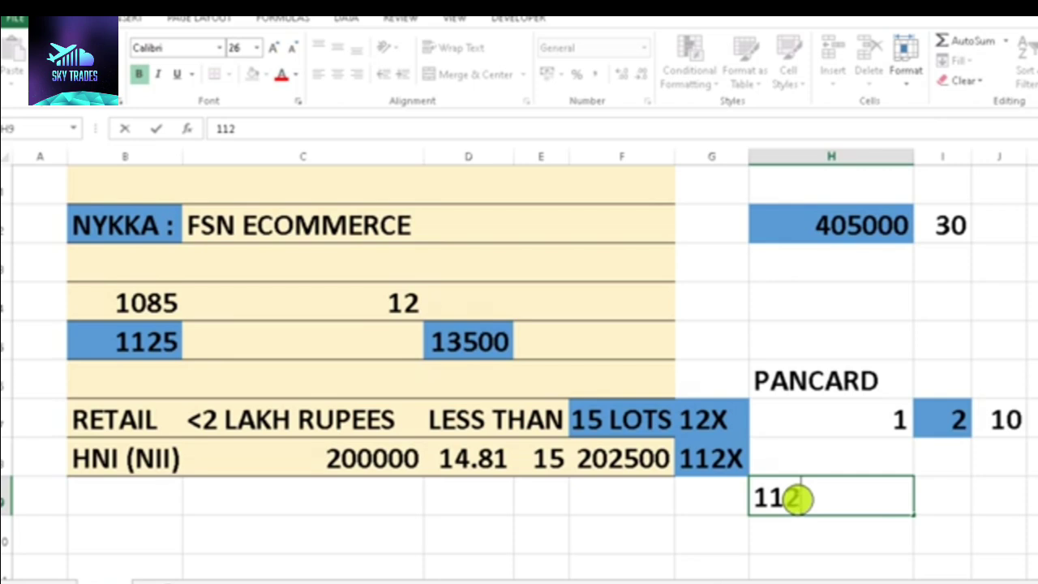
pyautogui.press('BackSpace')
pyautogui.write('3')
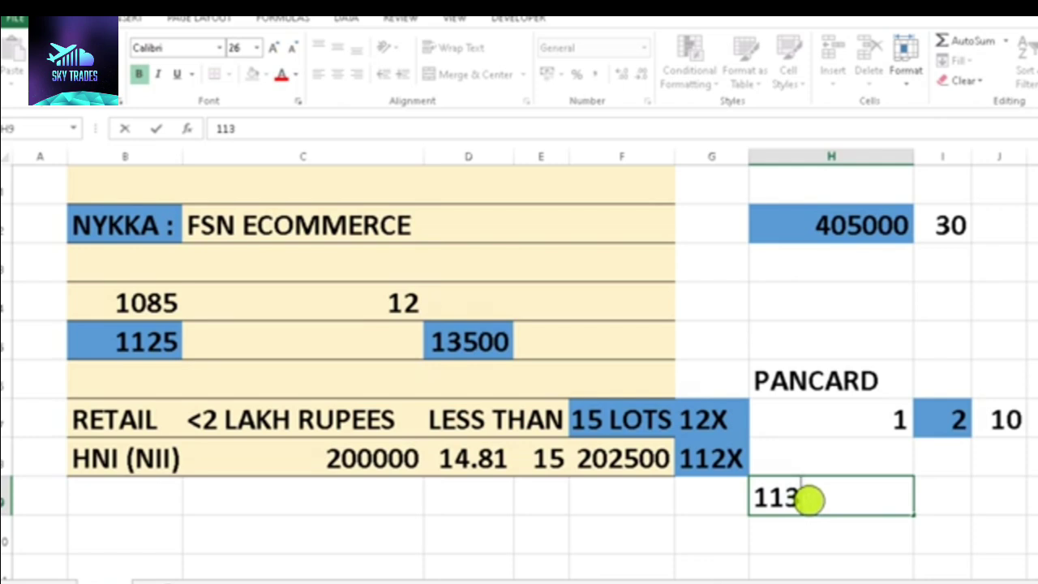
pyautogui.click(955, 503)
pyautogui.write('1')
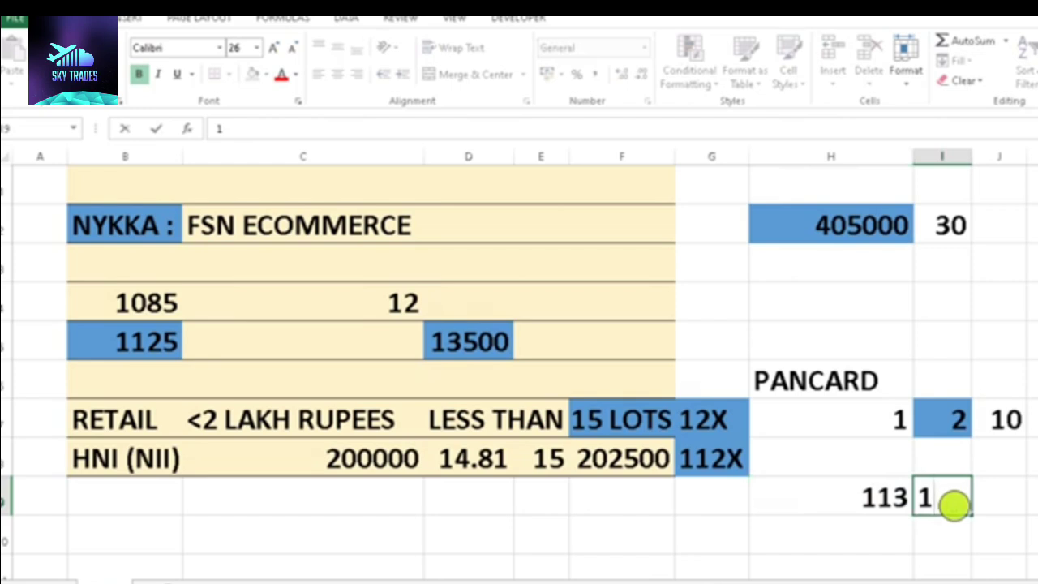
pyautogui.click(691, 497)
pyautogui.write('11')
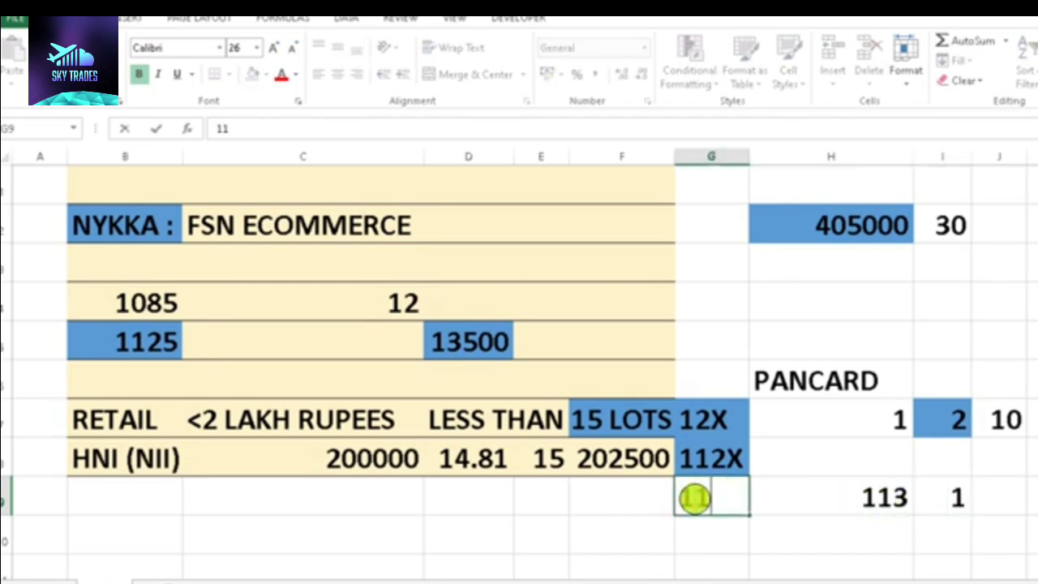
pyautogui.write('3')
# Change cell H9 to the formula =113*D5, multiplying 113 lots by the lot price.
pyautogui.click(834, 496)
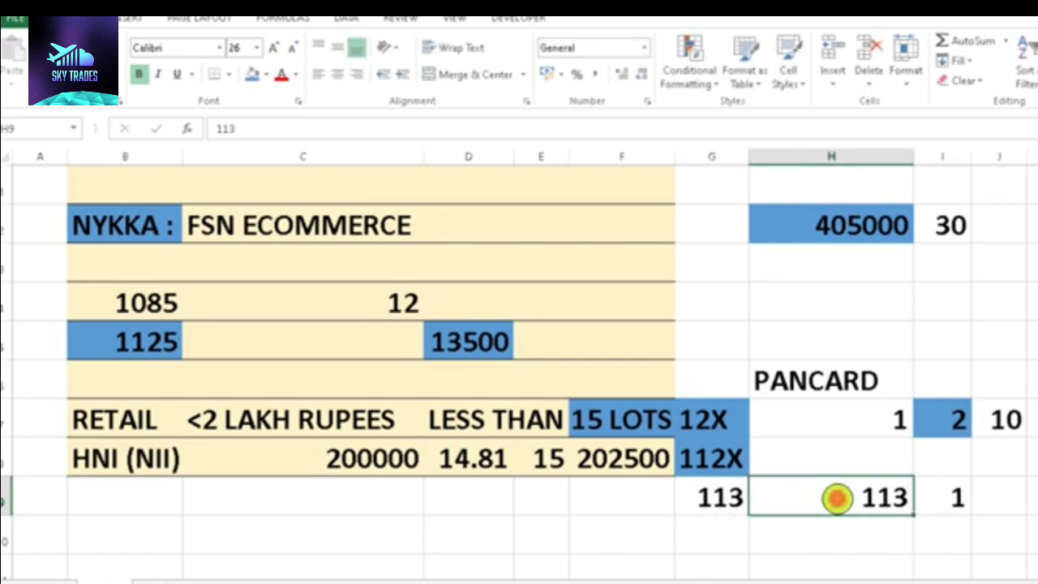
pyautogui.doubleClick(836, 498)
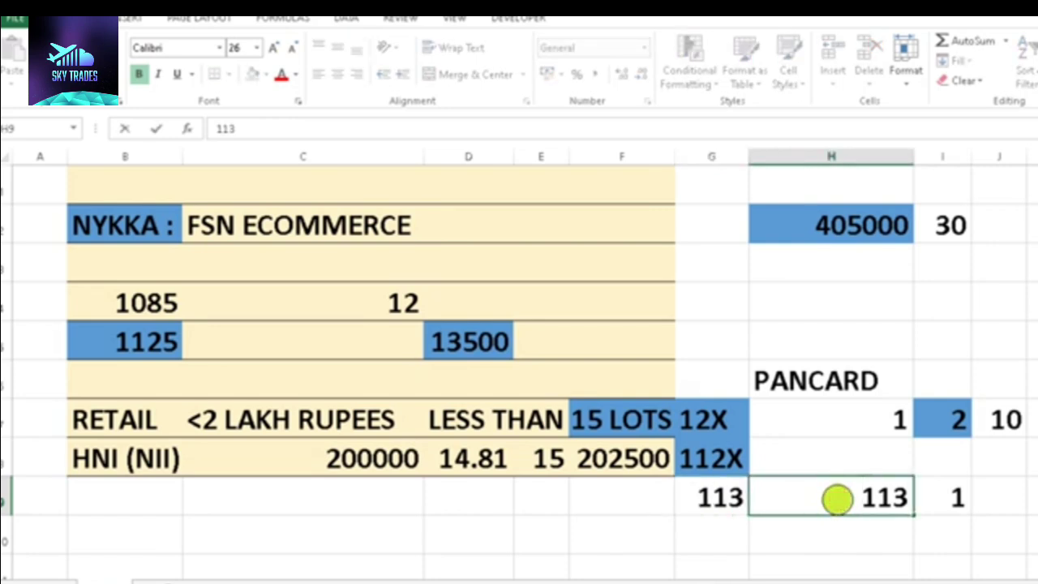
pyautogui.write('=113')
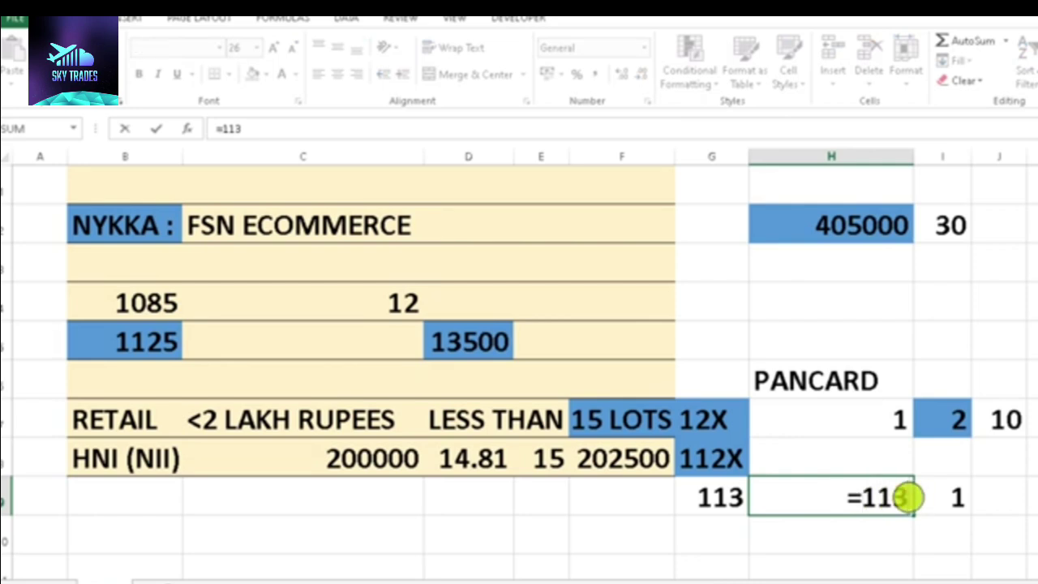
pyautogui.write('*')
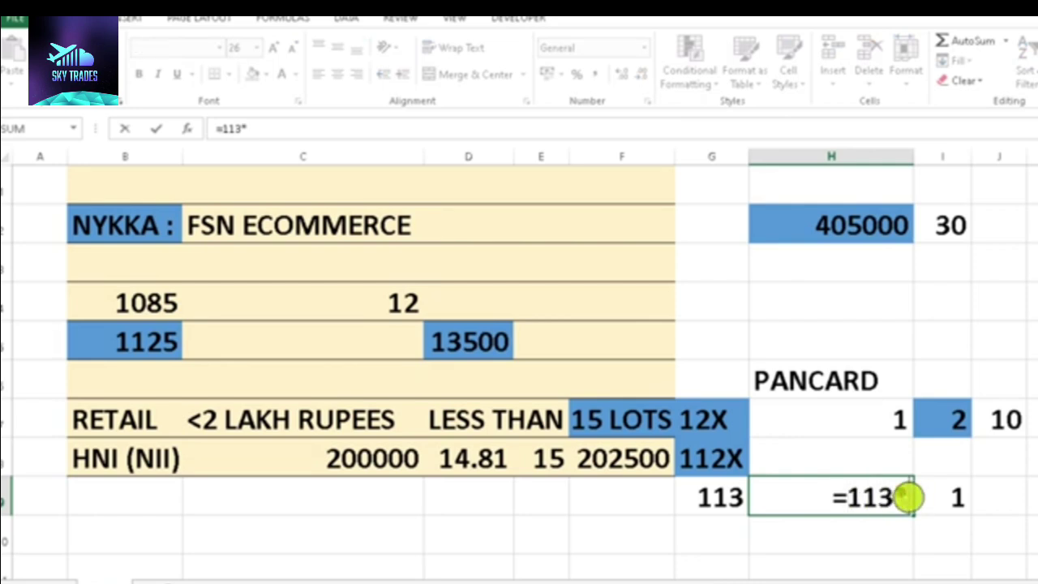
pyautogui.click(458, 352)
pyautogui.press('Return')
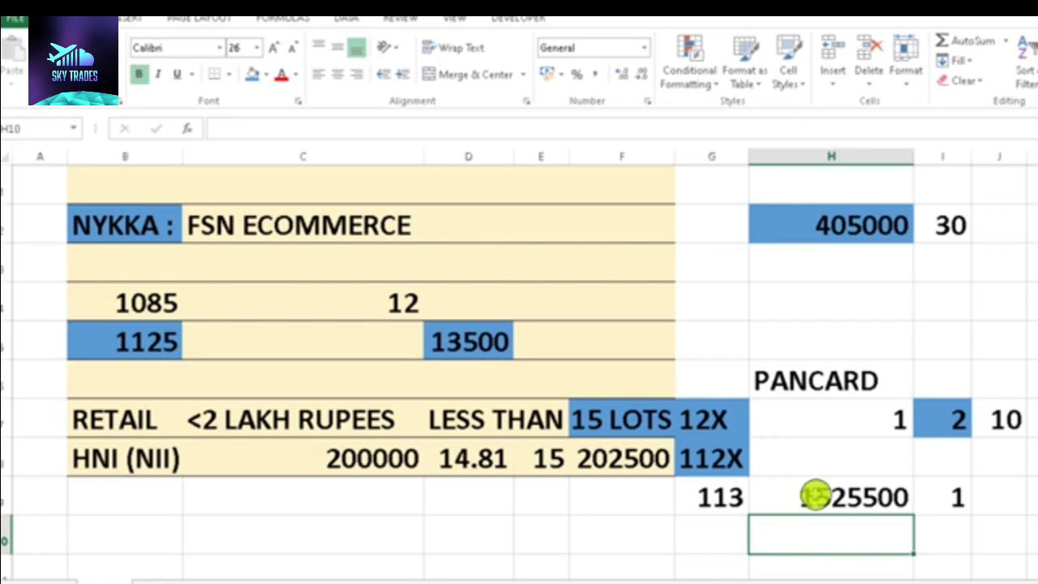
pyautogui.click(814, 495)
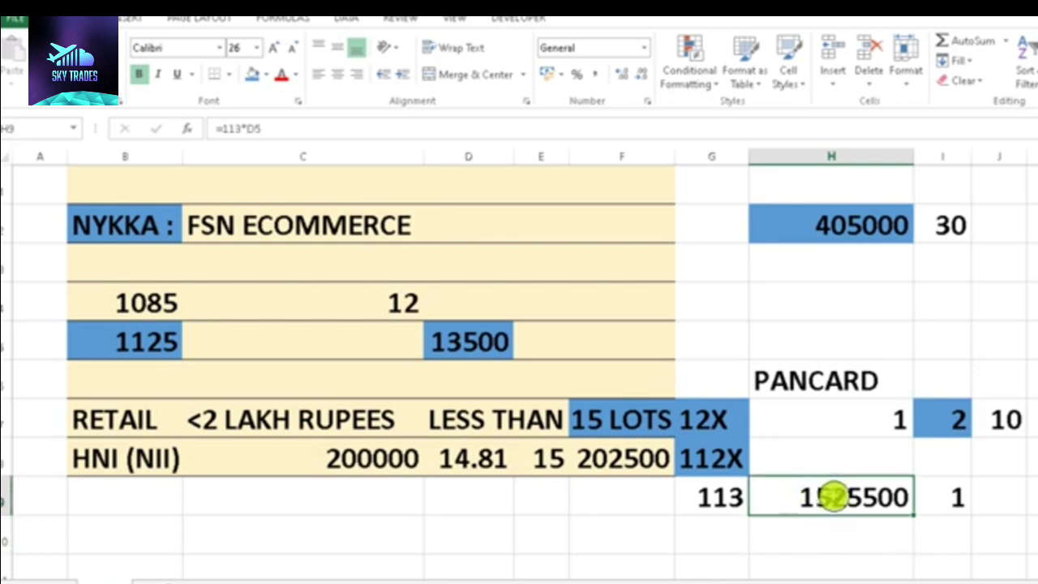
pyautogui.click(938, 498)
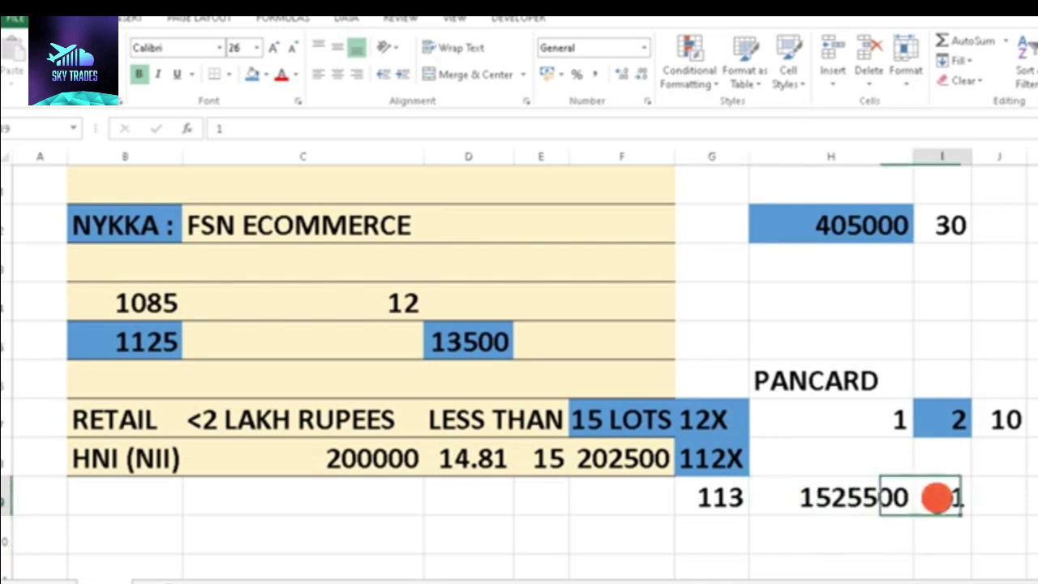
# Enter the amount 3050000 in cell H10 and 2 beside it in cell I10.
pyautogui.click(832, 537)
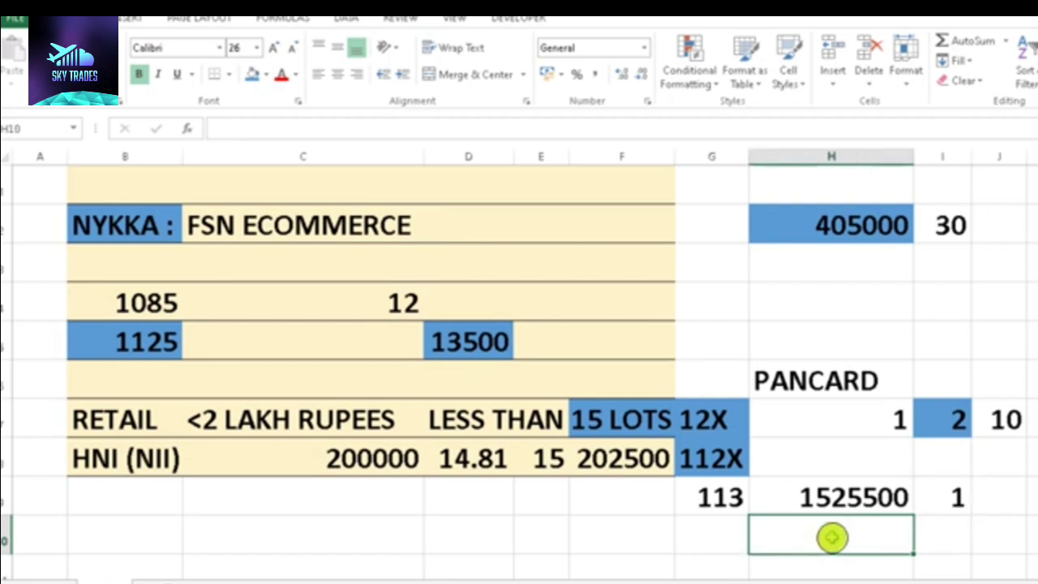
pyautogui.write('30')
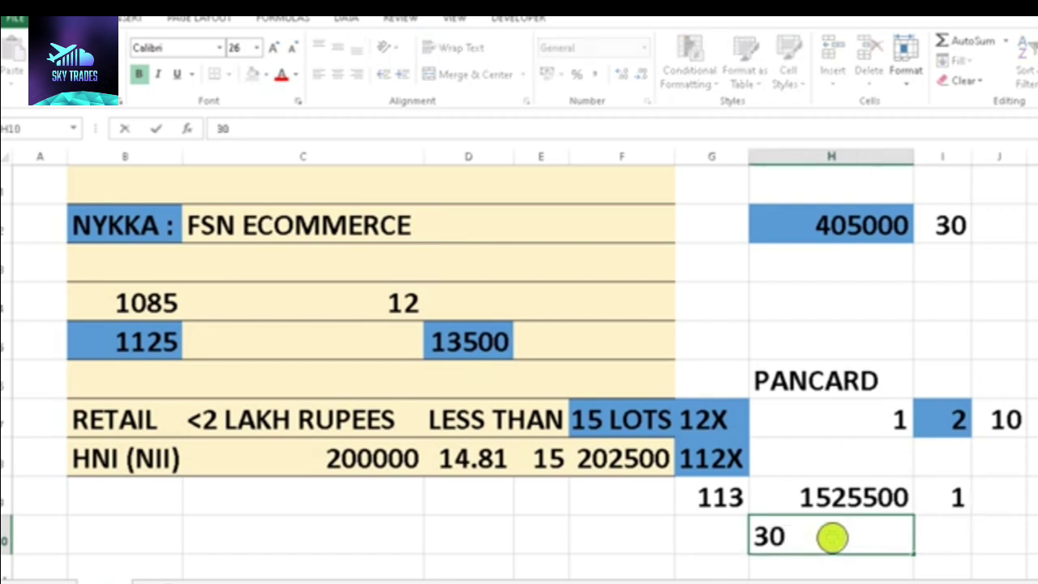
pyautogui.write('5000')
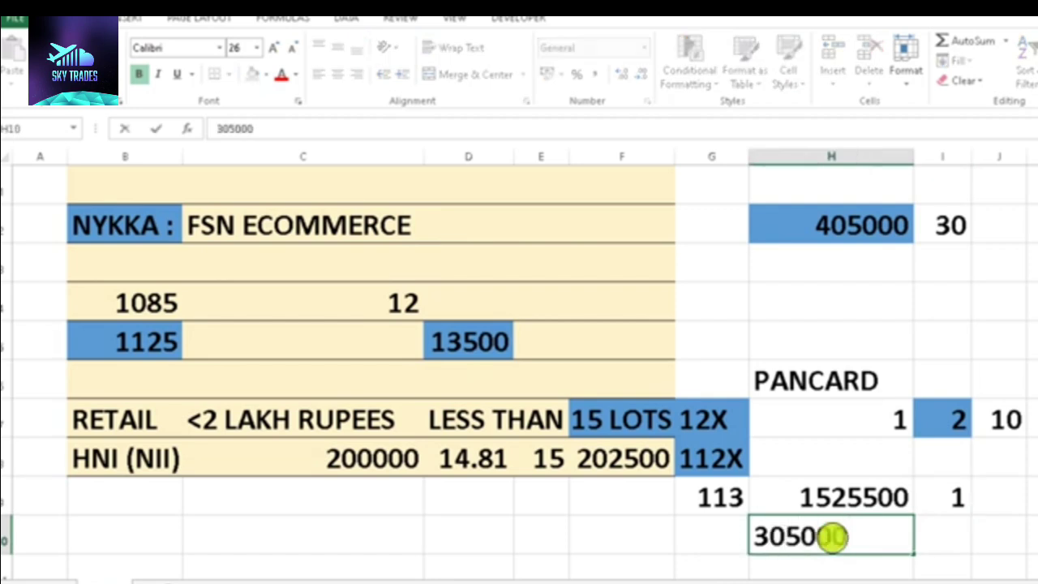
pyautogui.write('0')
pyautogui.click(942, 536)
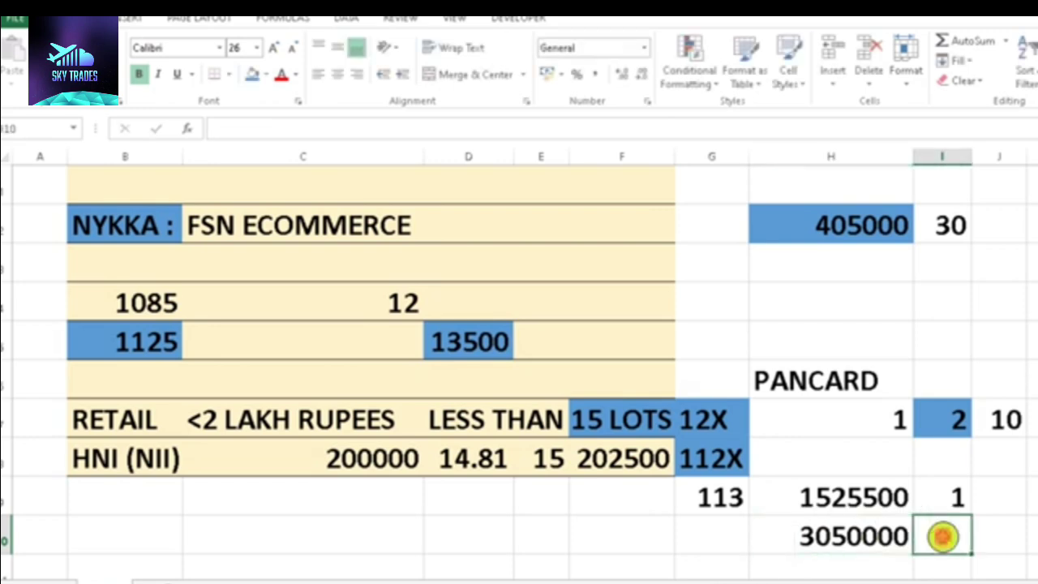
pyautogui.write('2')
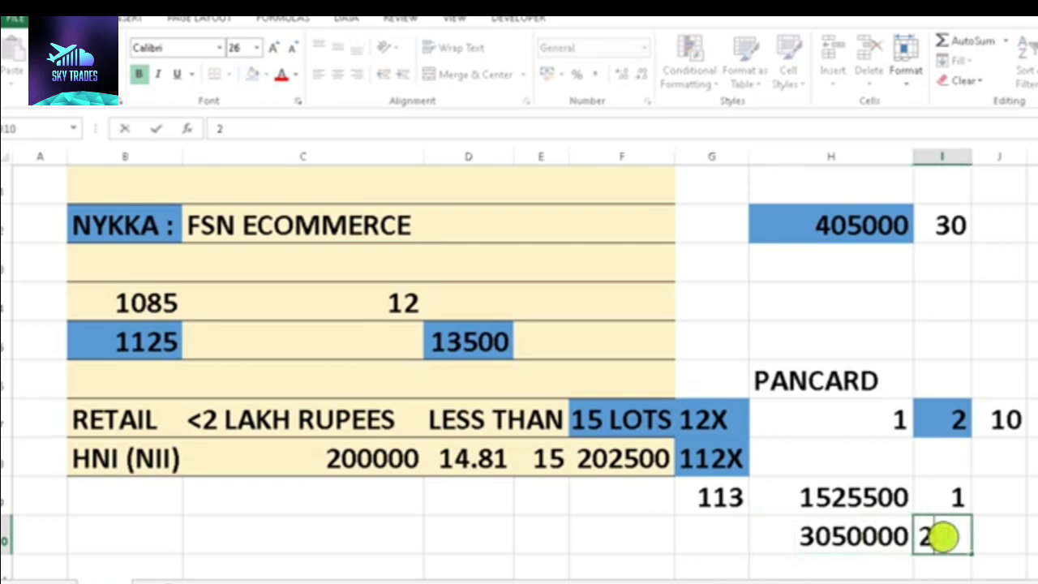
# Enter the amount 2300000 in cell H11 and 1.5 beside it in cell I11.
pyautogui.click(846, 568)
pyautogui.write('22')
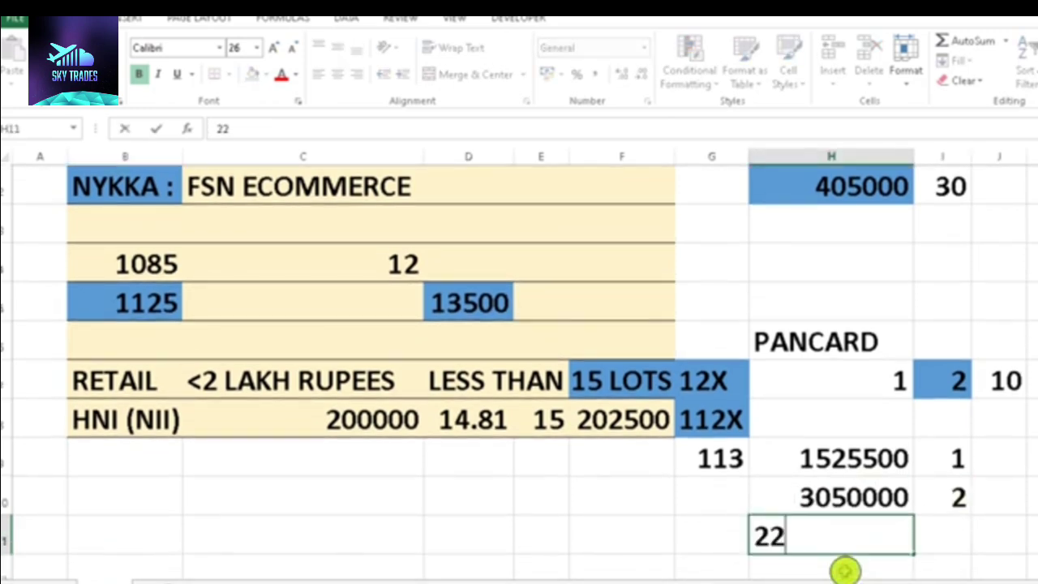
pyautogui.press('BackSpace')
pyautogui.write('300000')
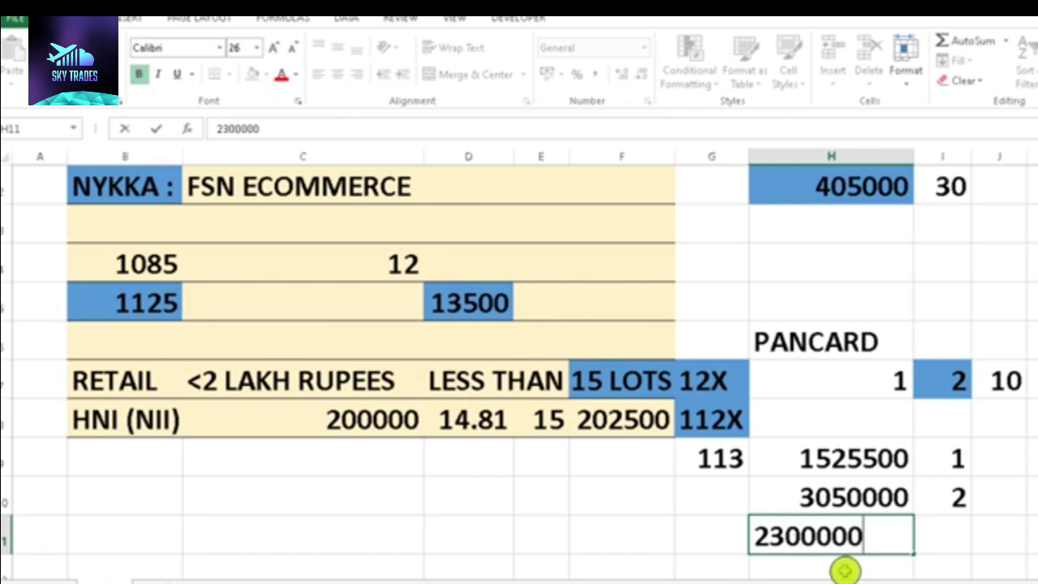
pyautogui.click(942, 537)
pyautogui.write('1')
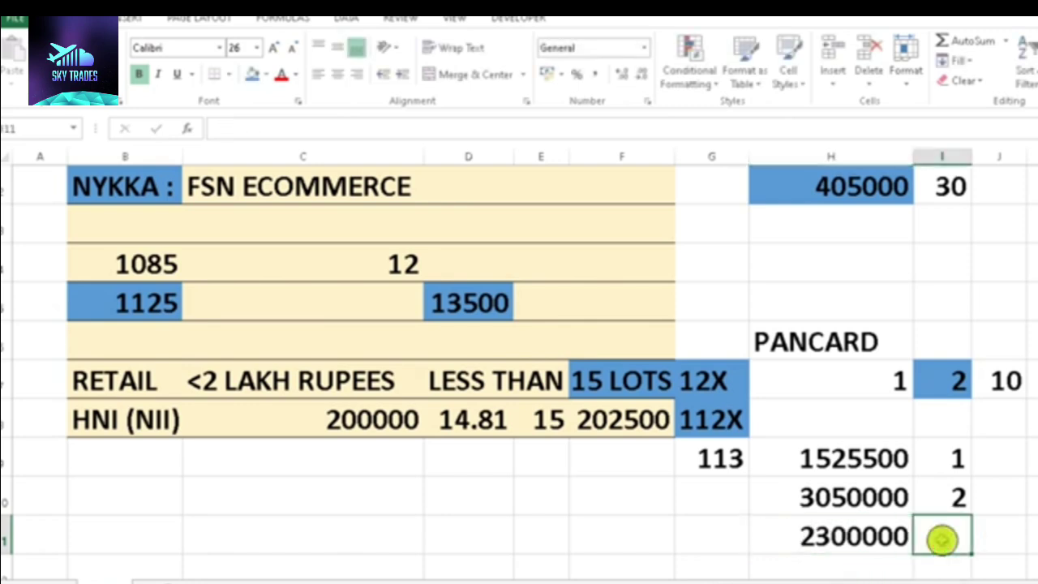
pyautogui.write('.5')
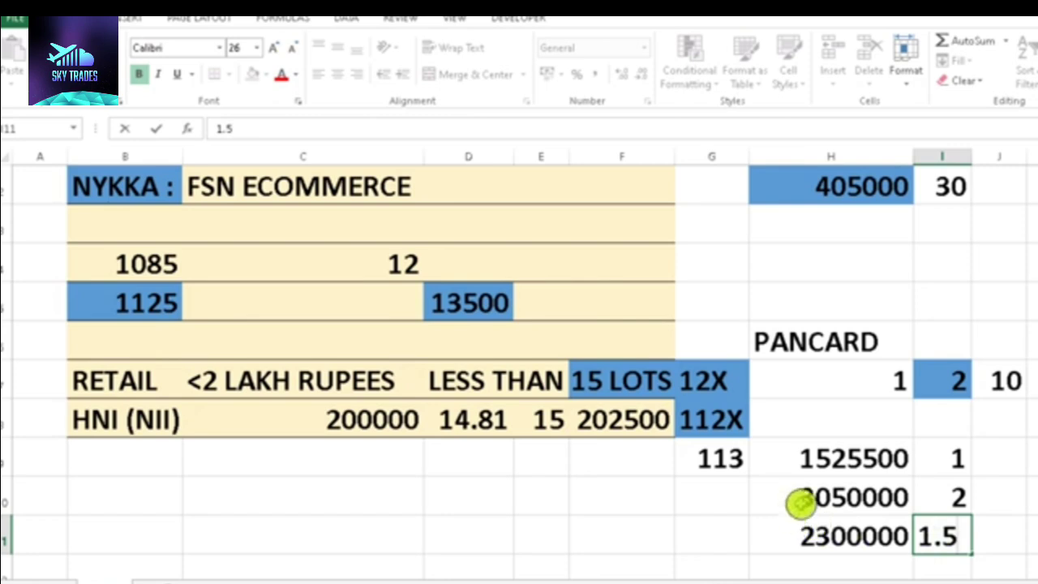
pyautogui.moveTo(800, 460); pyautogui.dragTo(929, 532)
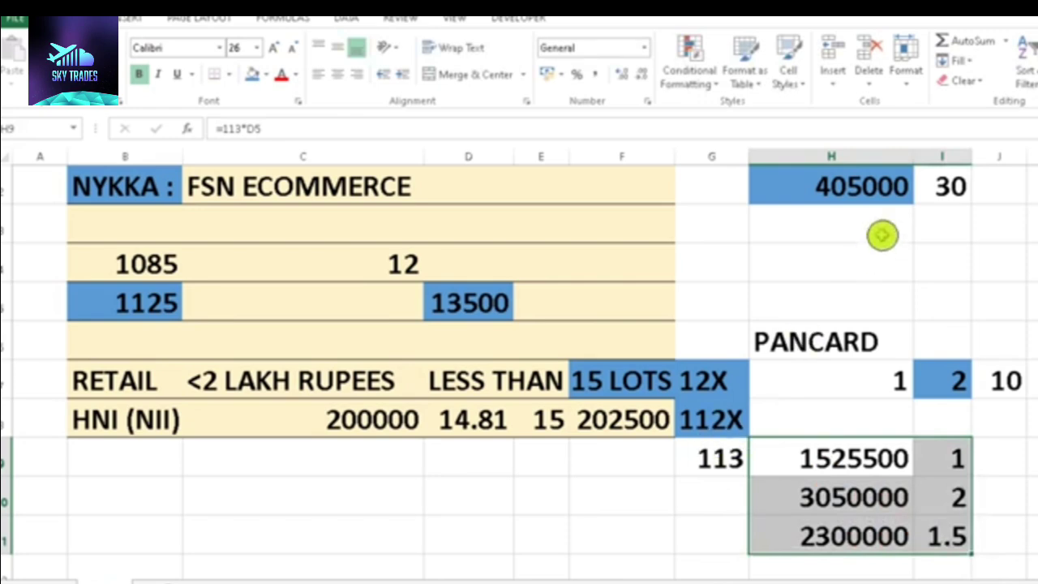
# Fill cell I2, which holds the 30, and cell G9, which holds the 113, with red.
pyautogui.click(949, 185)
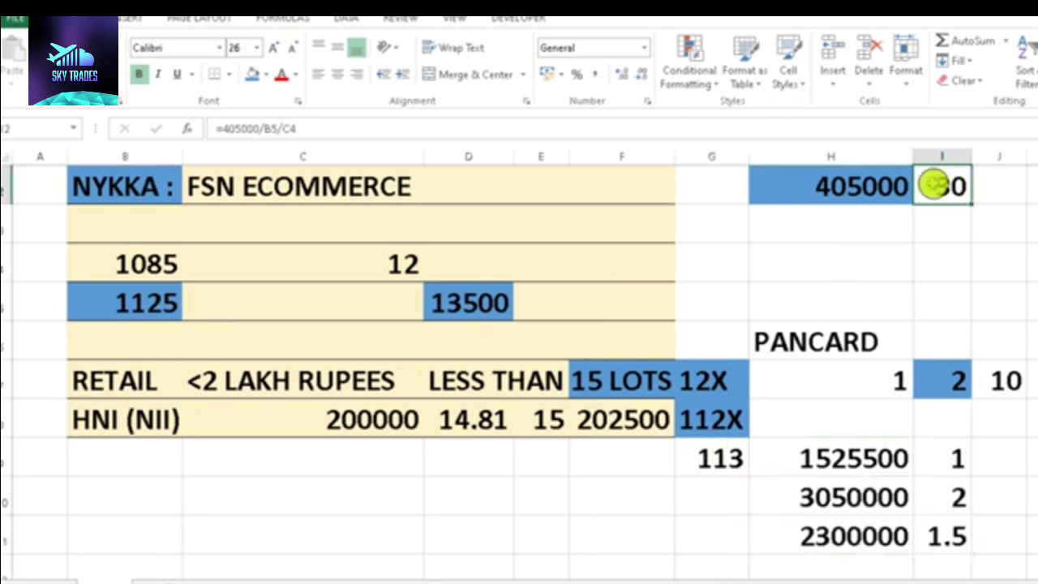
pyautogui.click(265, 72)
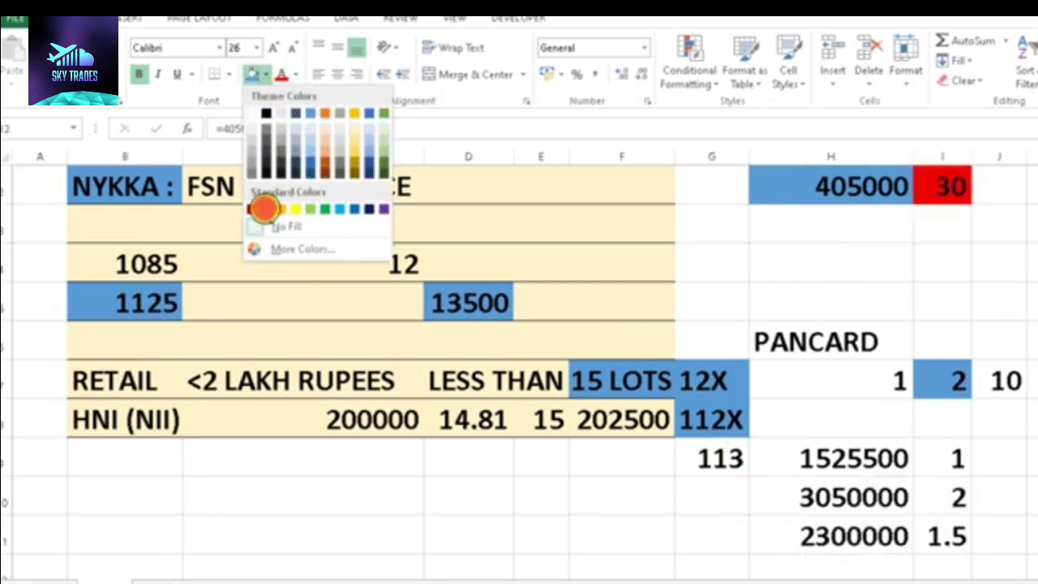
pyautogui.click(265, 209)
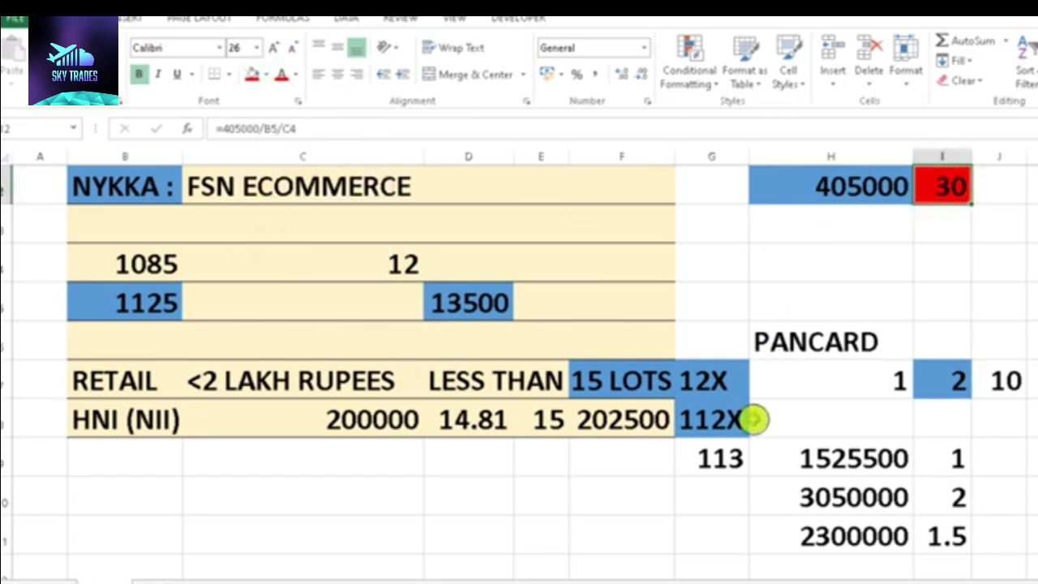
pyautogui.click(728, 456)
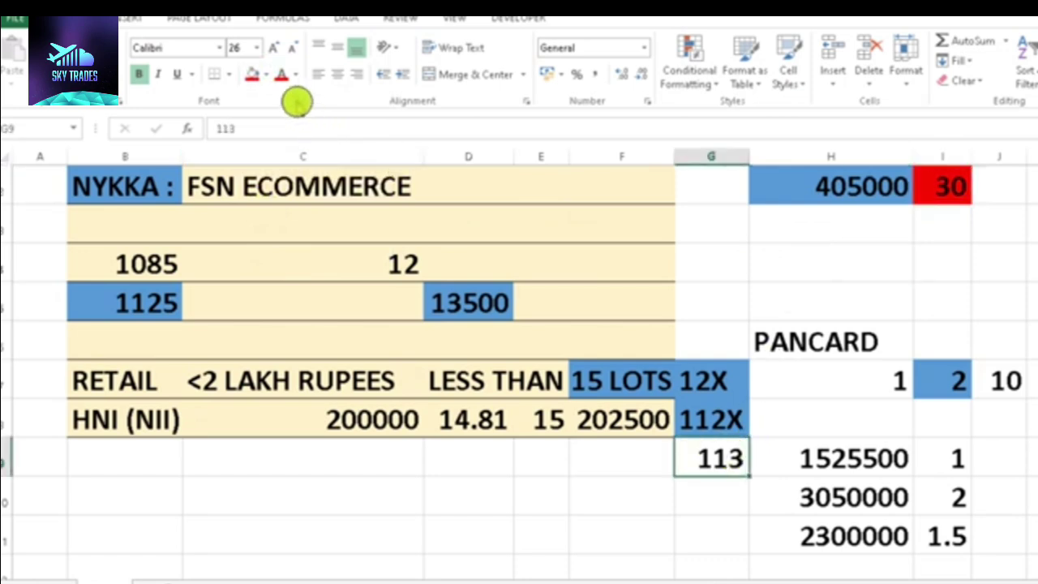
pyautogui.click(253, 74)
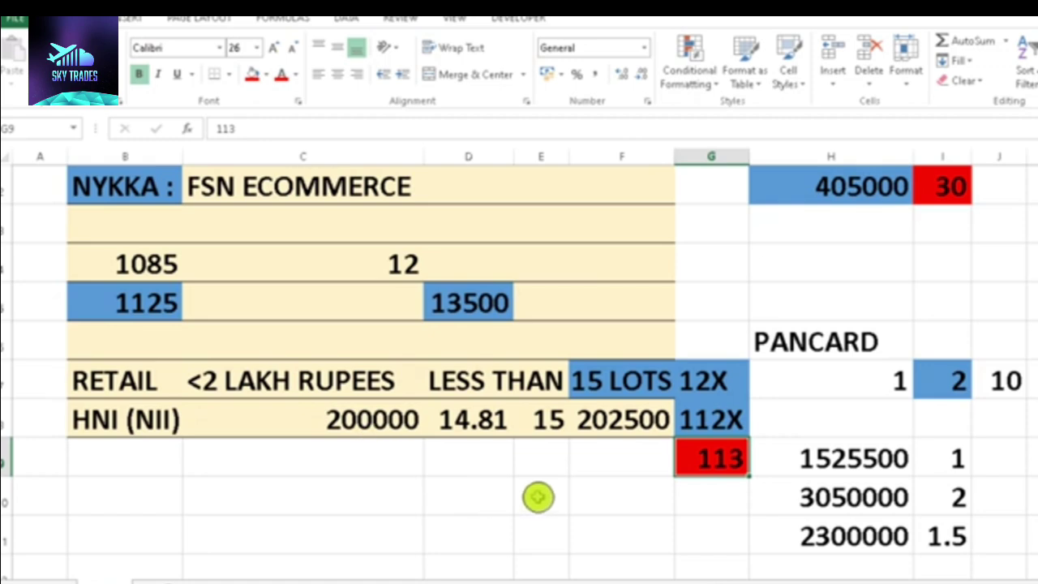
# Enter the label LOTTERY in cell H3 below the 405000 amount.
pyautogui.doubleClick(872, 230)
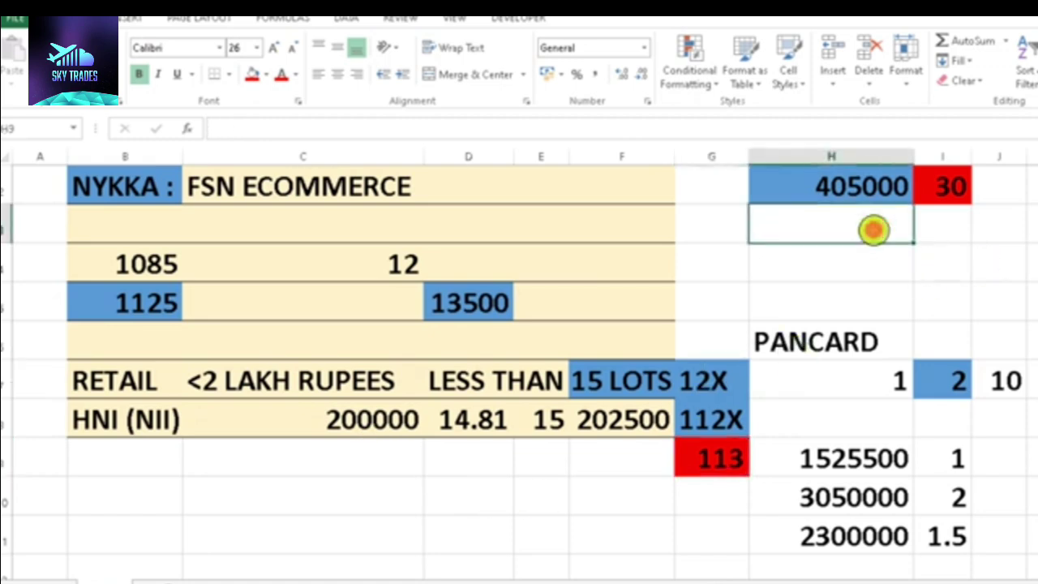
pyautogui.write('LOTTERY')
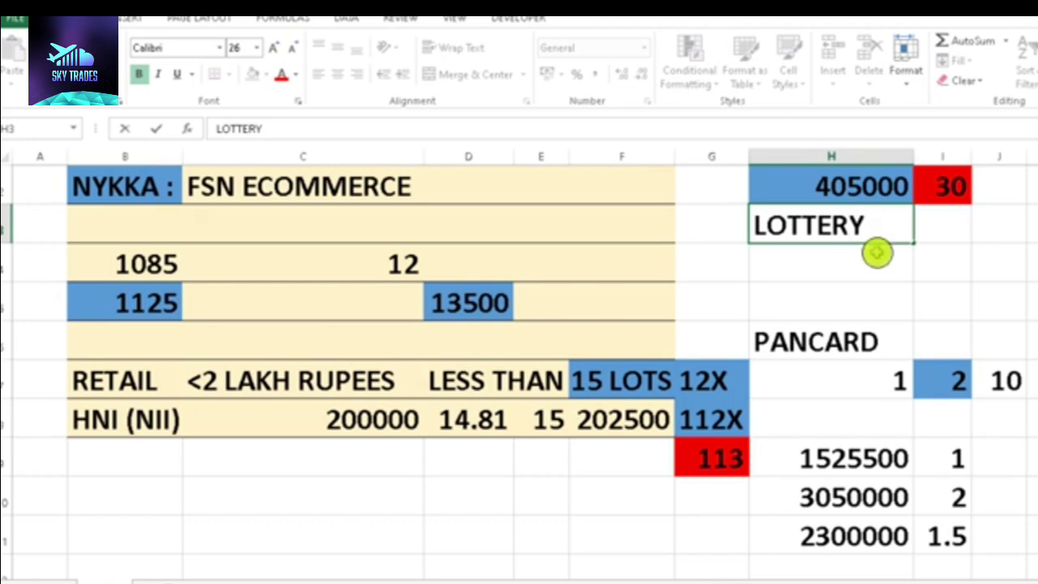
pyautogui.click(876, 251)
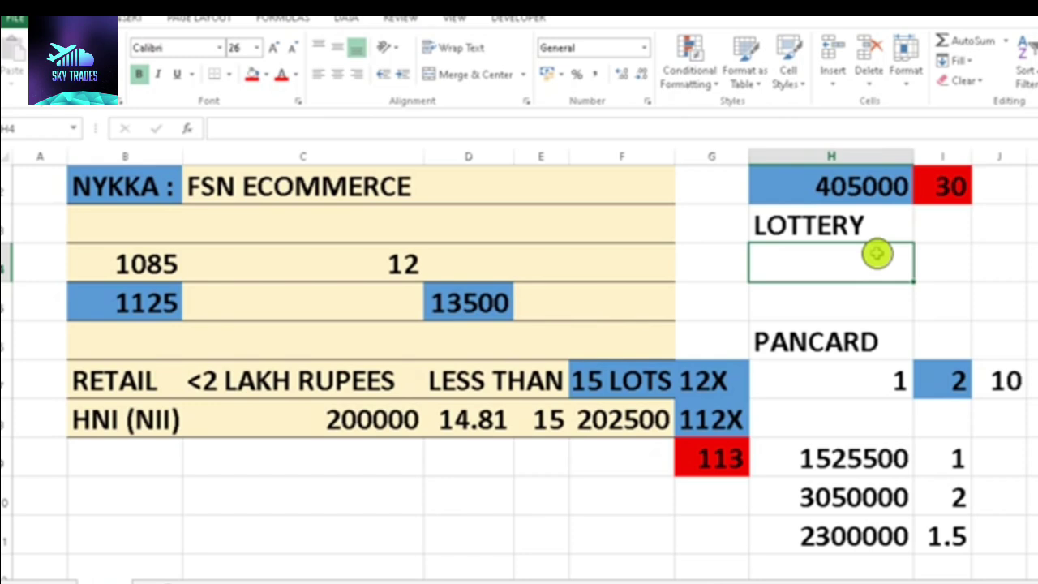
# Fill the LOTTERY label cell H3 with red.
pyautogui.click(858, 231)
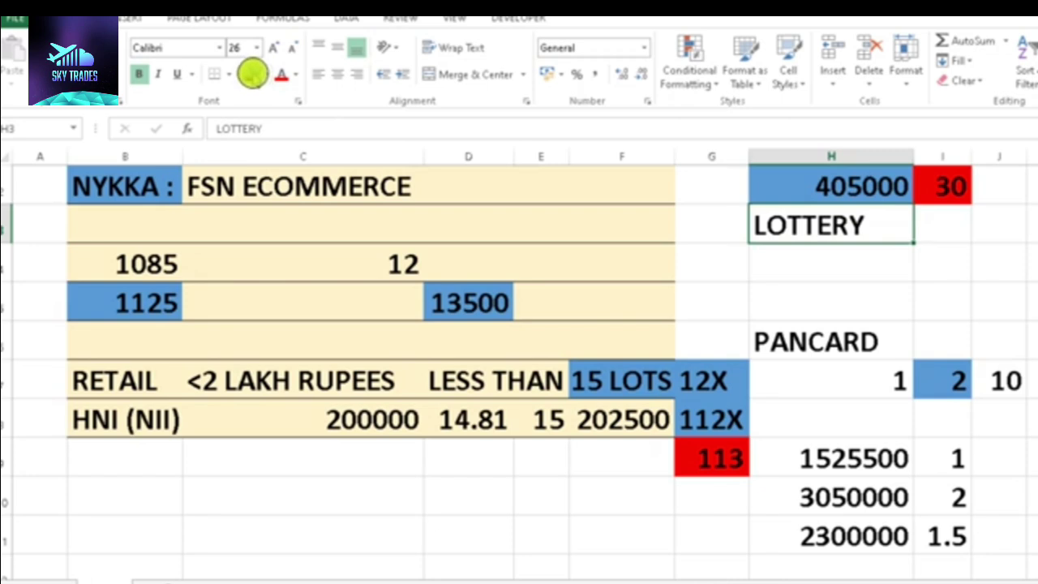
pyautogui.click(253, 74)
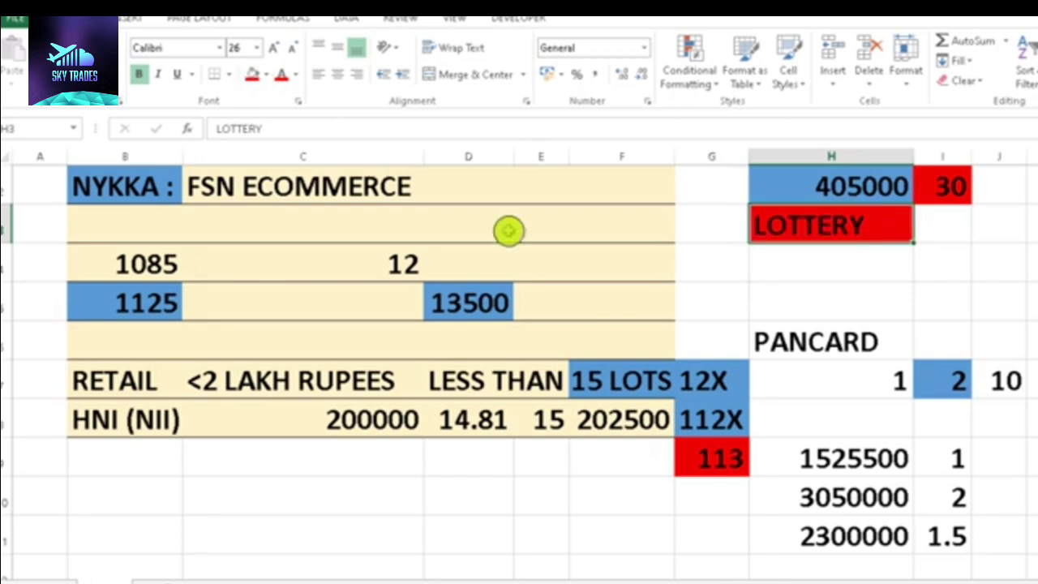
pyautogui.click(948, 187)
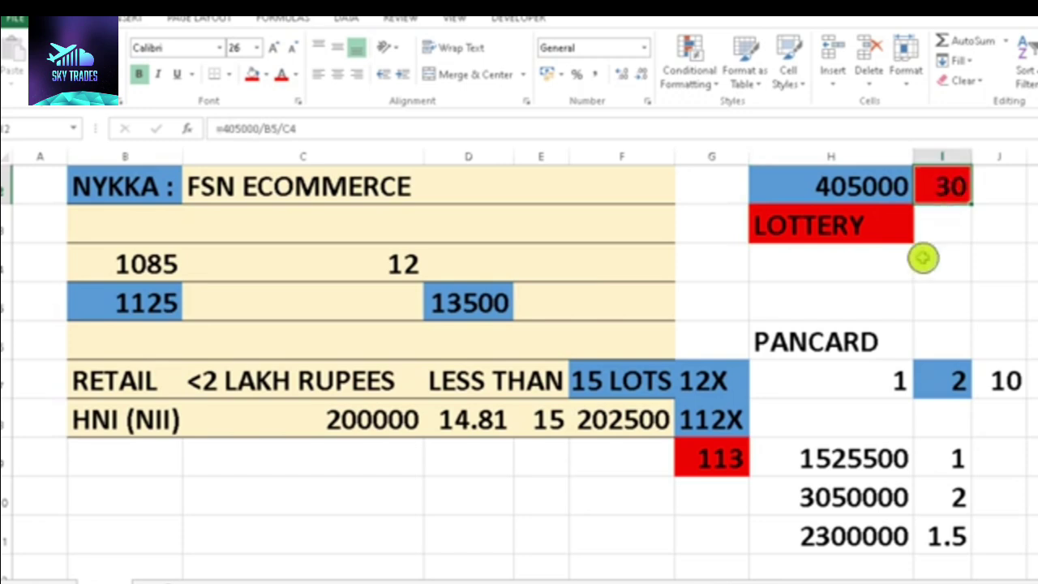
pyautogui.click(706, 417)
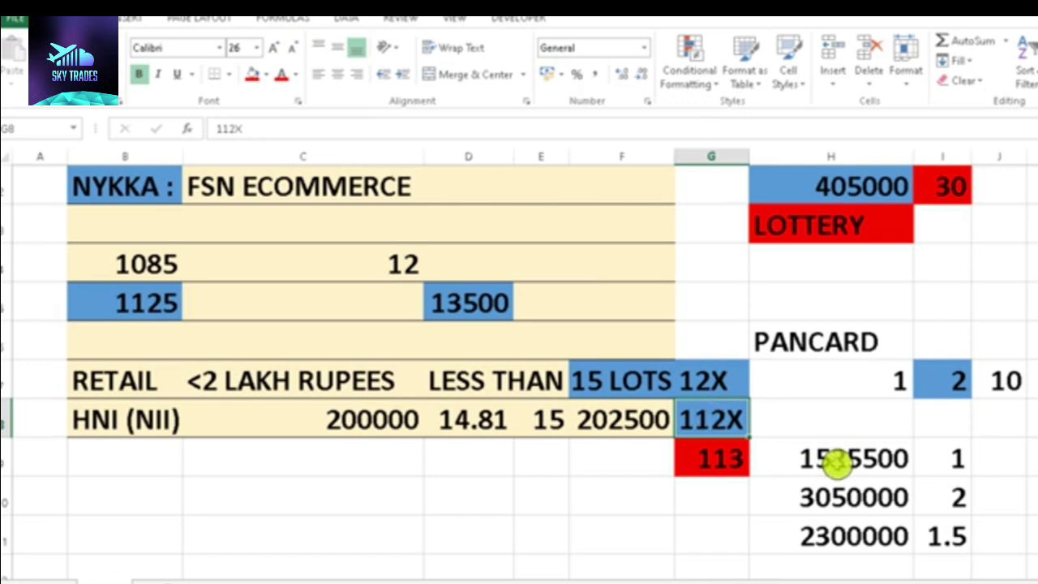
pyautogui.click(835, 462)
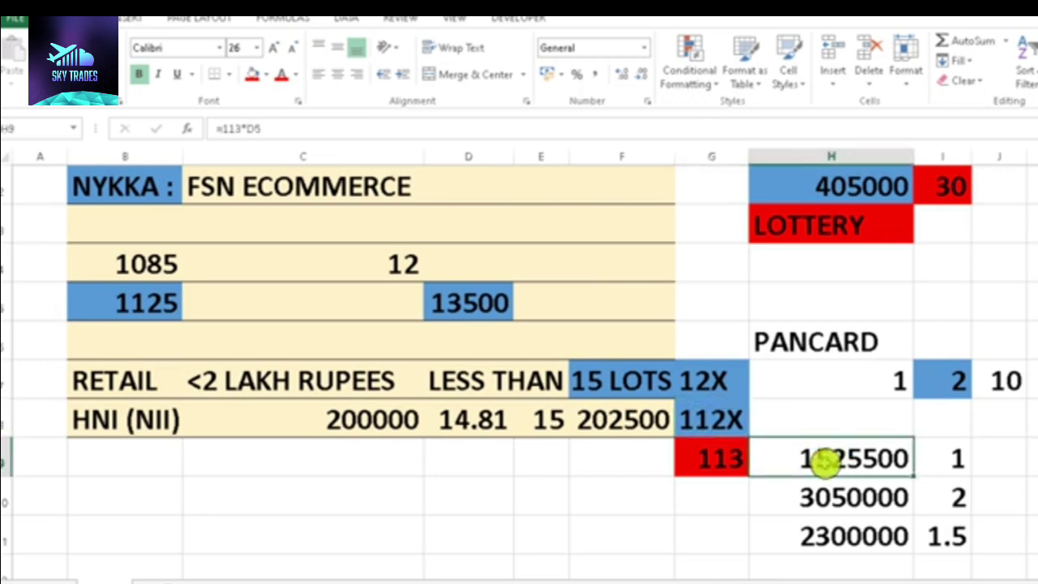
pyautogui.click(953, 456)
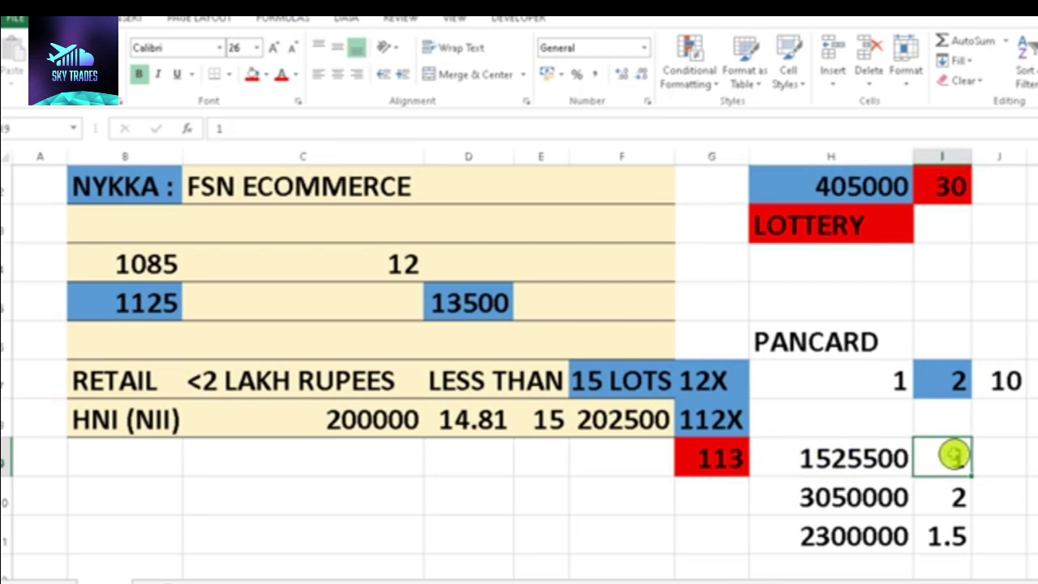
pyautogui.click(989, 458)
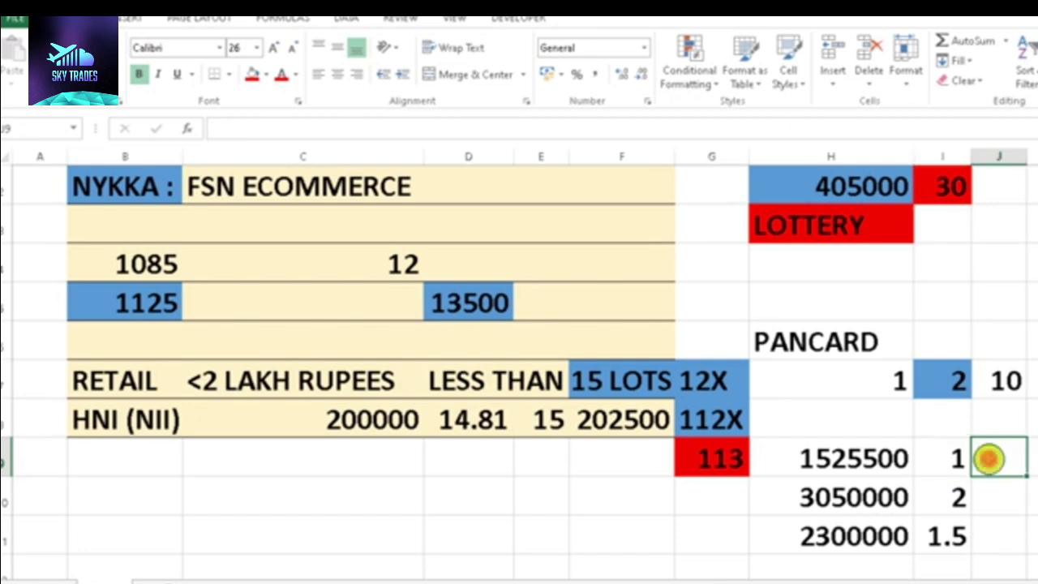
pyautogui.write('13')
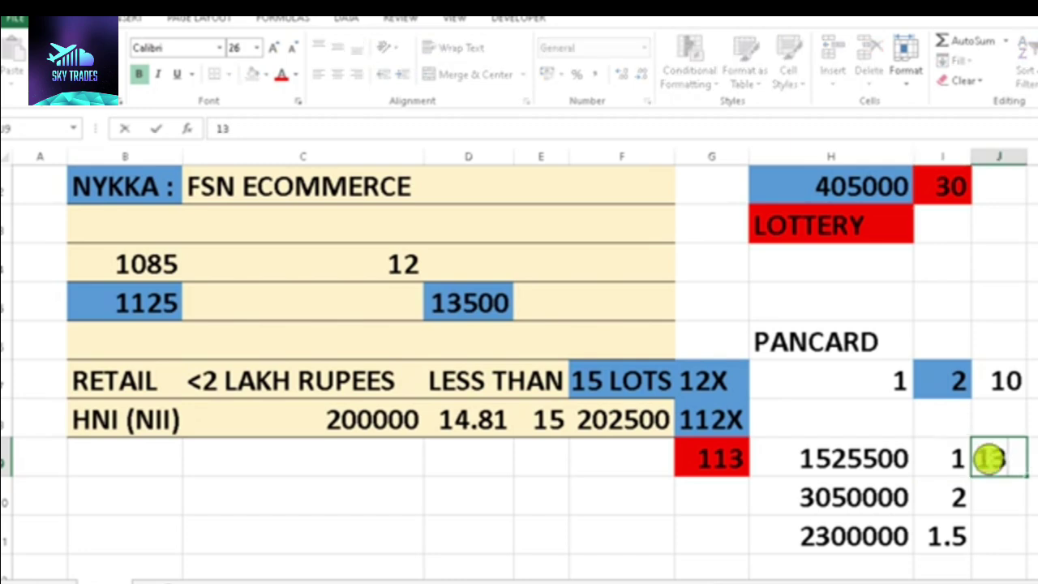
pyautogui.write('.5')
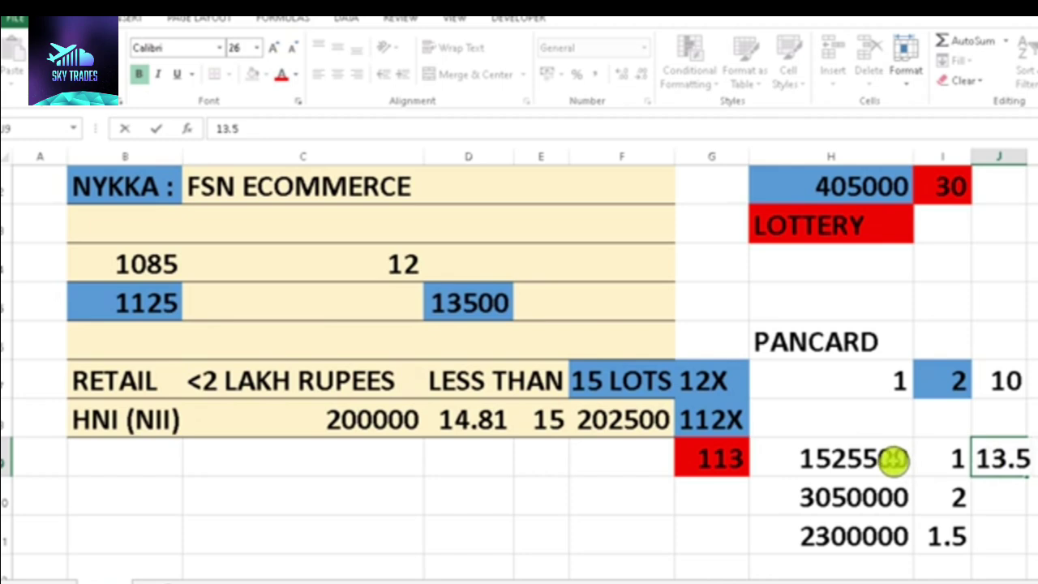
pyautogui.press('BackSpace')
pyautogui.press('BackSpace')
pyautogui.press('BackSpace')
pyautogui.press('BackSpace')
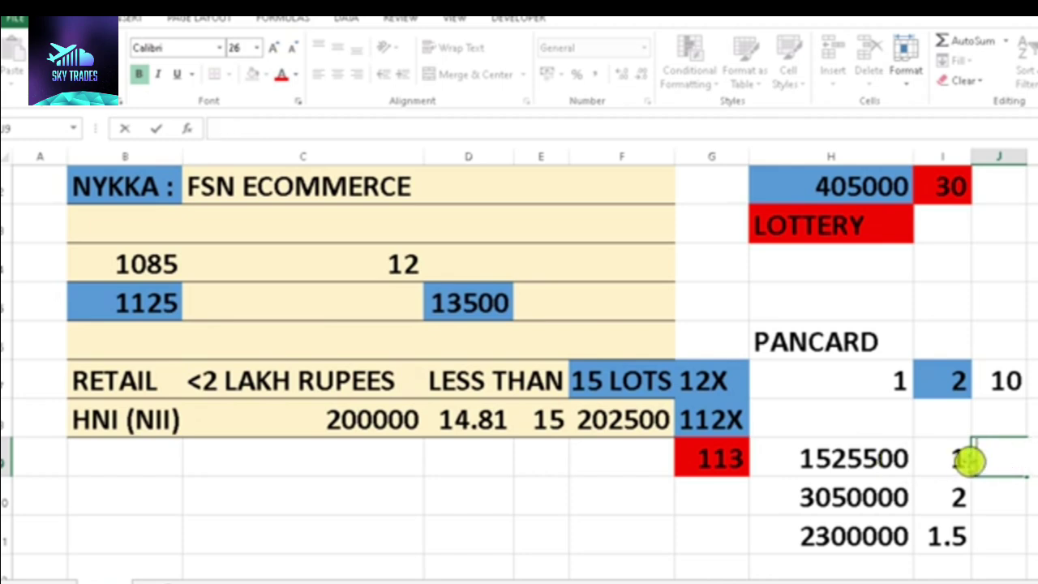
# Enter the label 15 LAKH in cell C10 and the amount 13500 beside it in cell D10.
pyautogui.click(303, 493)
pyautogui.write('15')
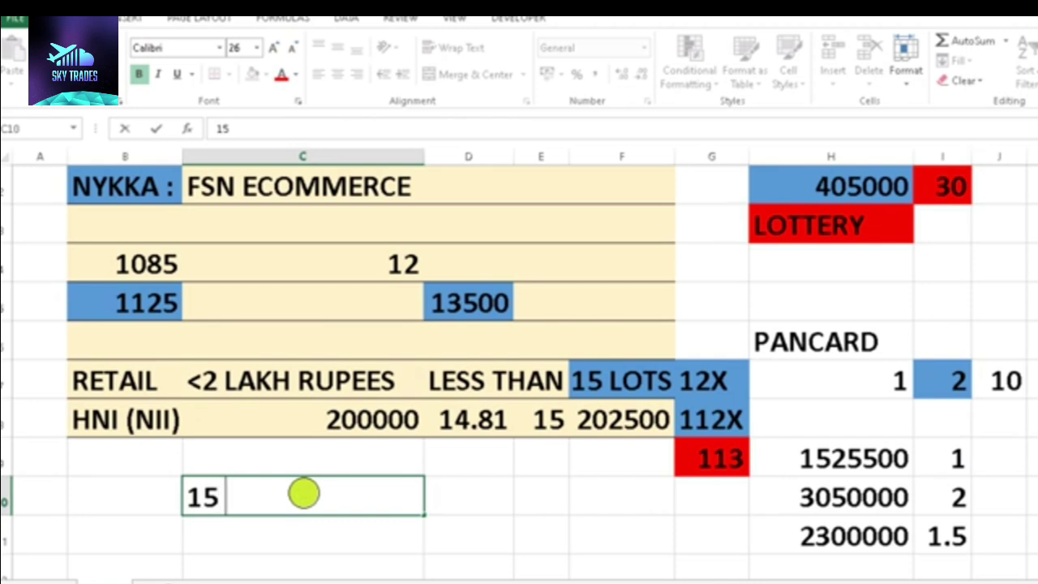
pyautogui.write(' LAKH')
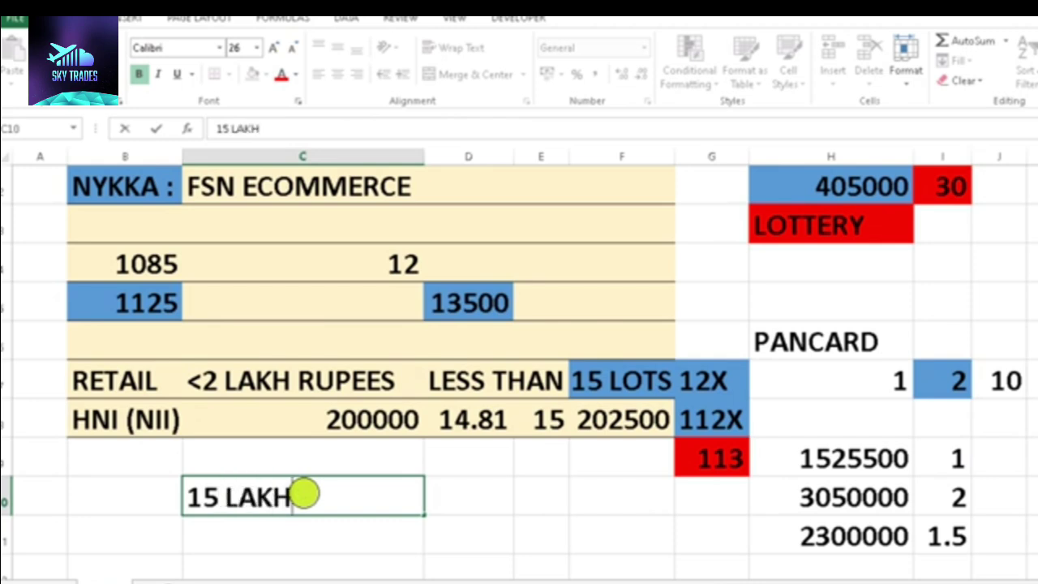
pyautogui.click(475, 490)
pyautogui.write('1')
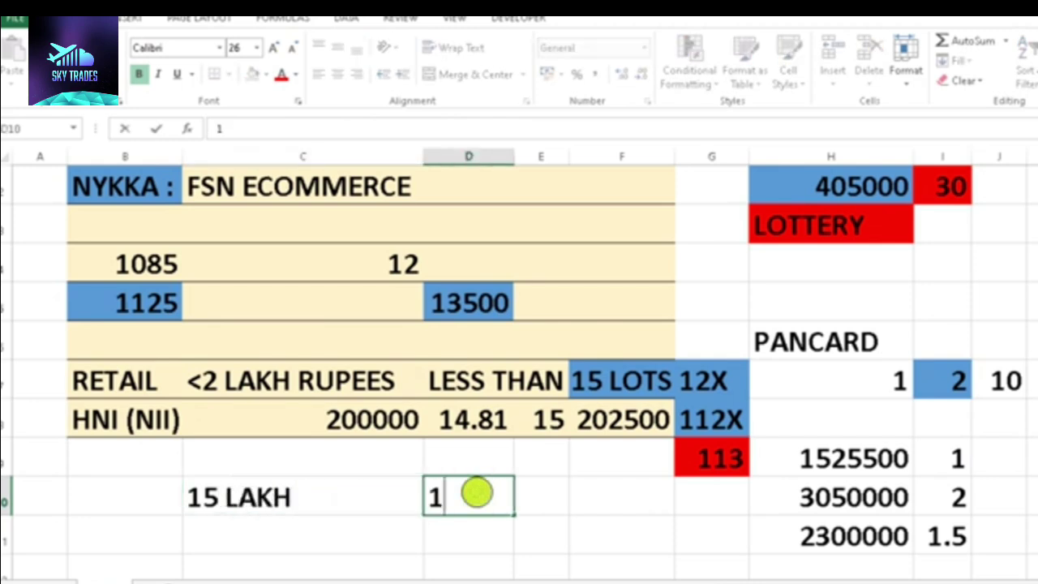
pyautogui.write('3500')
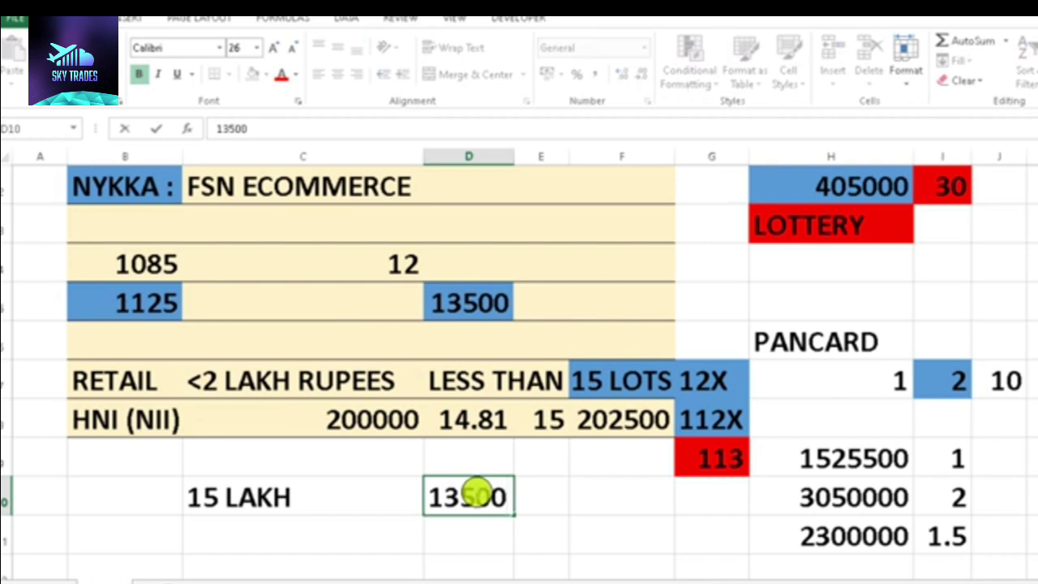
# Enter the label 1 CR in cell C11 and the formula =D10*8 beside it in cell D11.
pyautogui.click(250, 540)
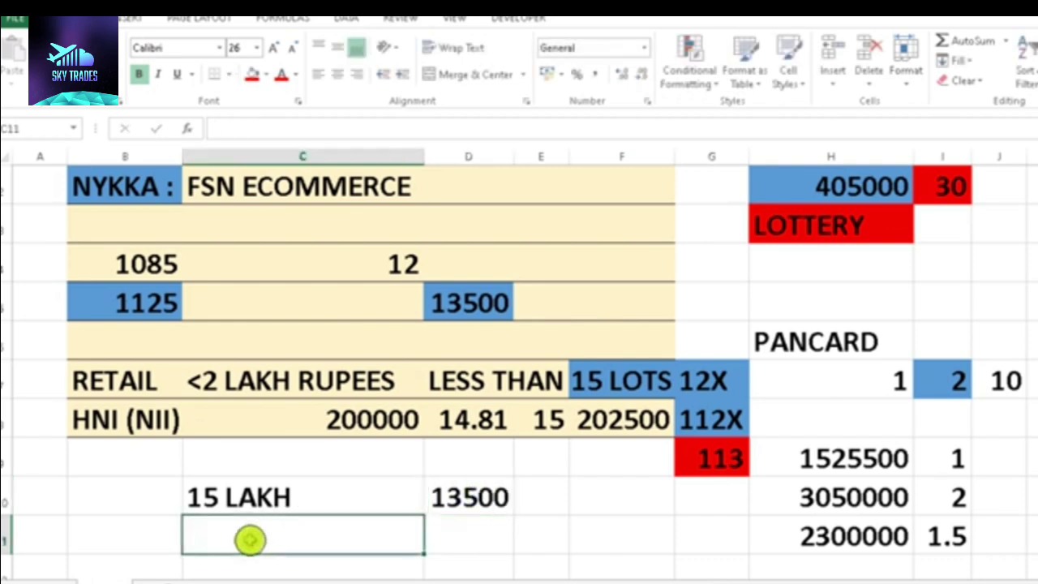
pyautogui.write('1')
pyautogui.write('CR')
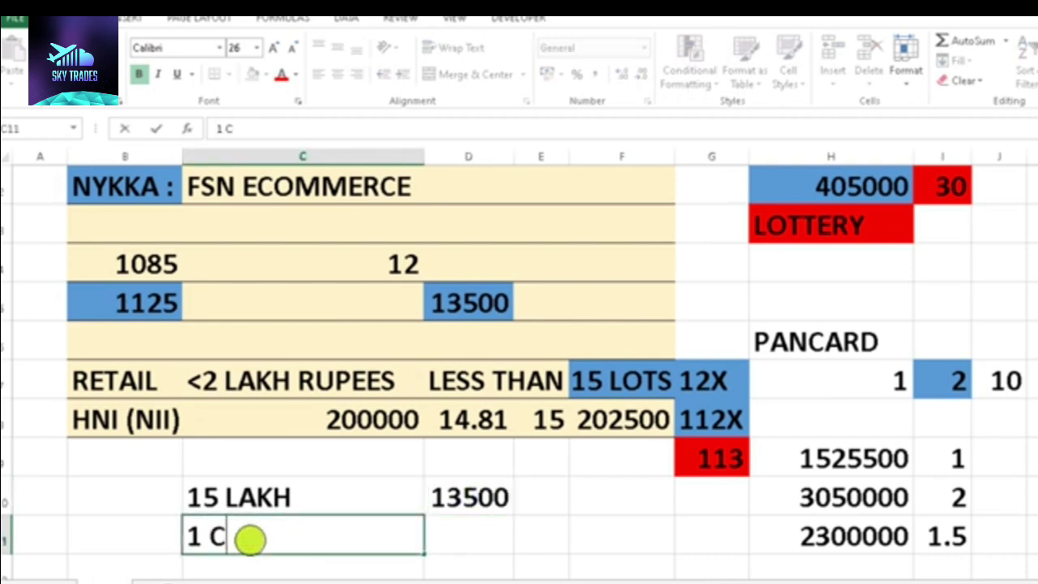
pyautogui.click(443, 541)
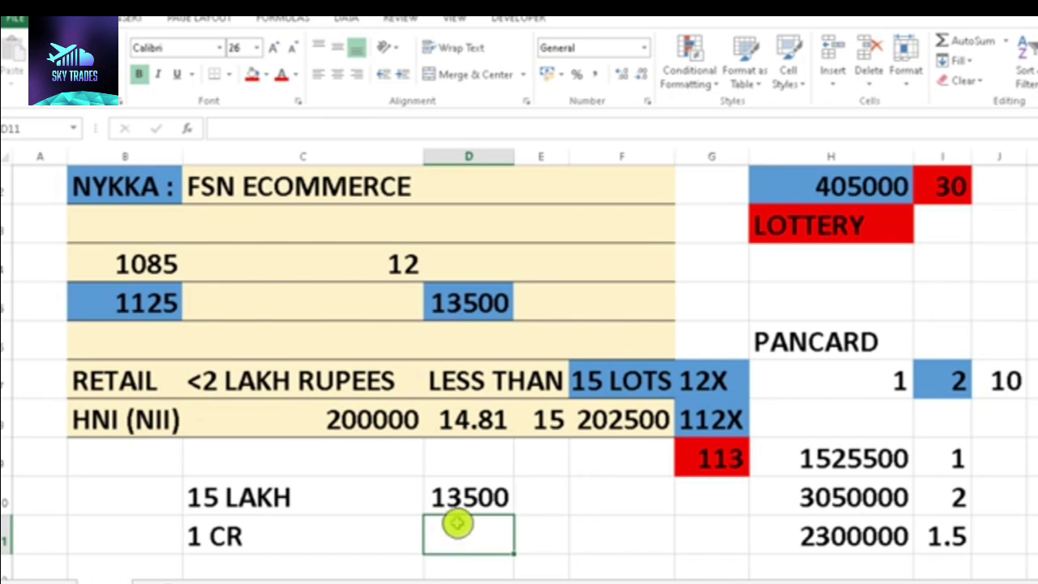
pyautogui.doubleClick(456, 535)
pyautogui.write('=')
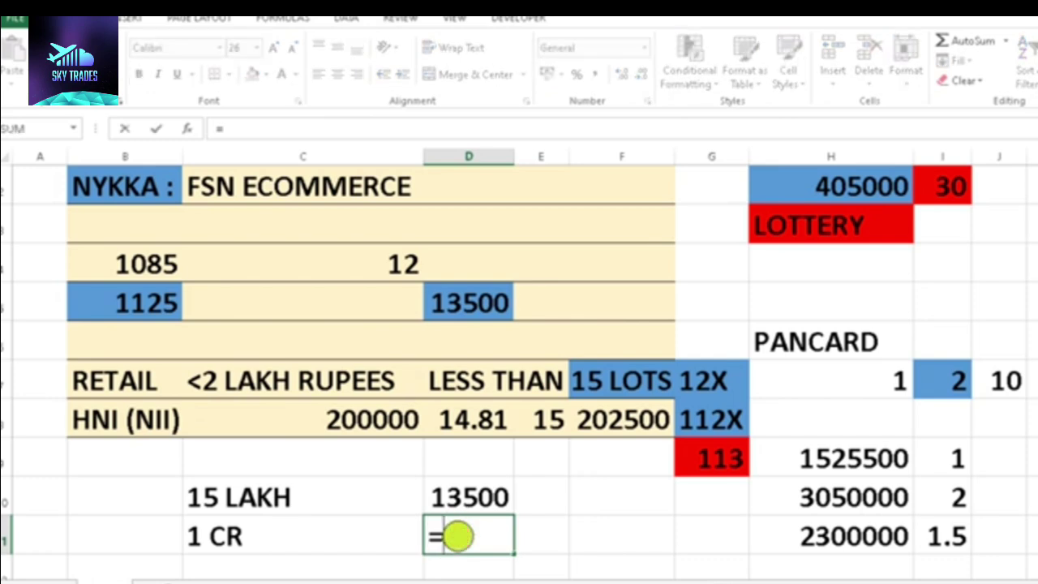
pyautogui.click(462, 504)
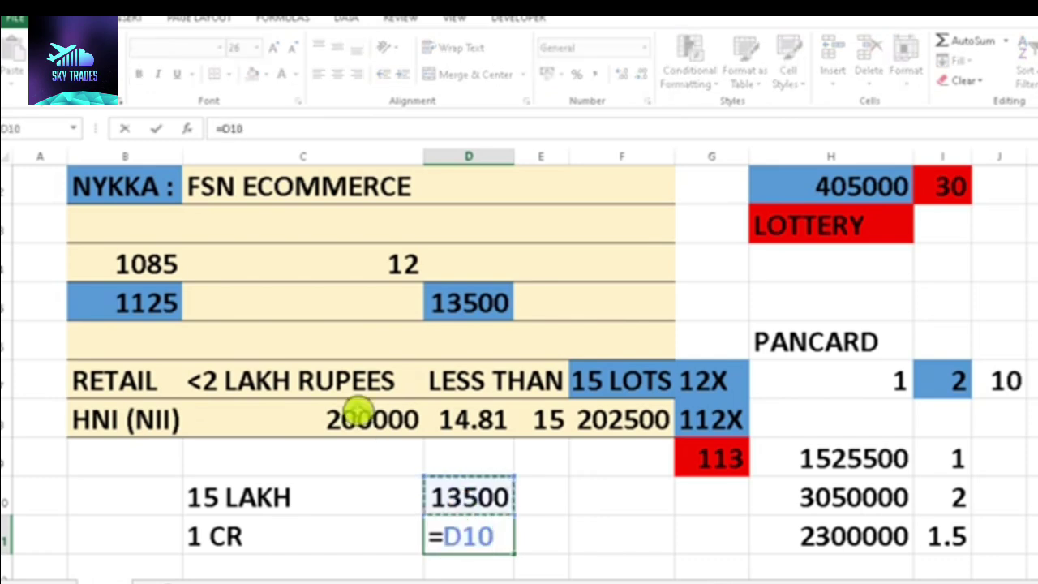
pyautogui.write('*8')
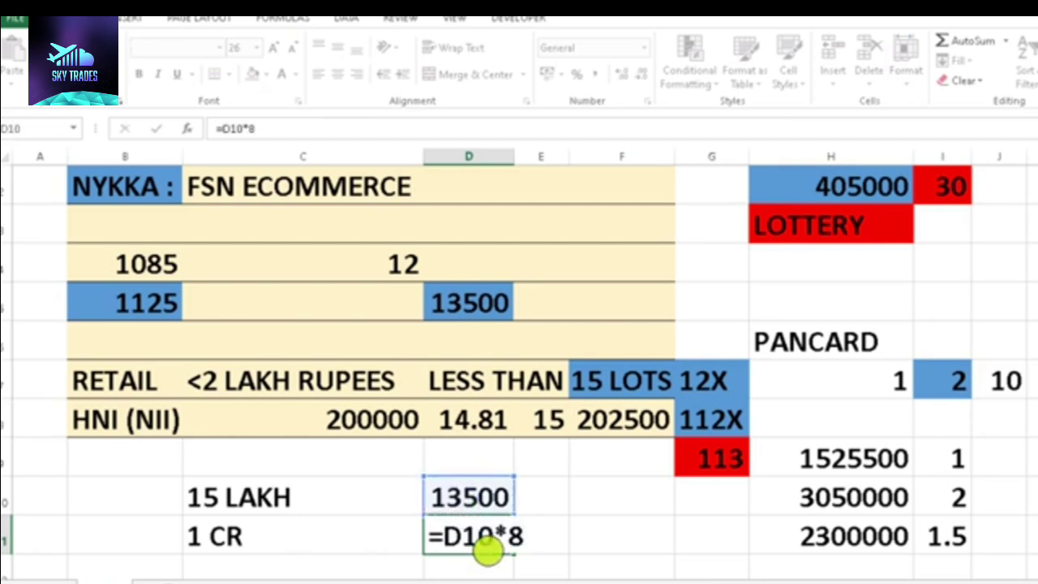
pyautogui.press('Return')
pyautogui.click(463, 498)
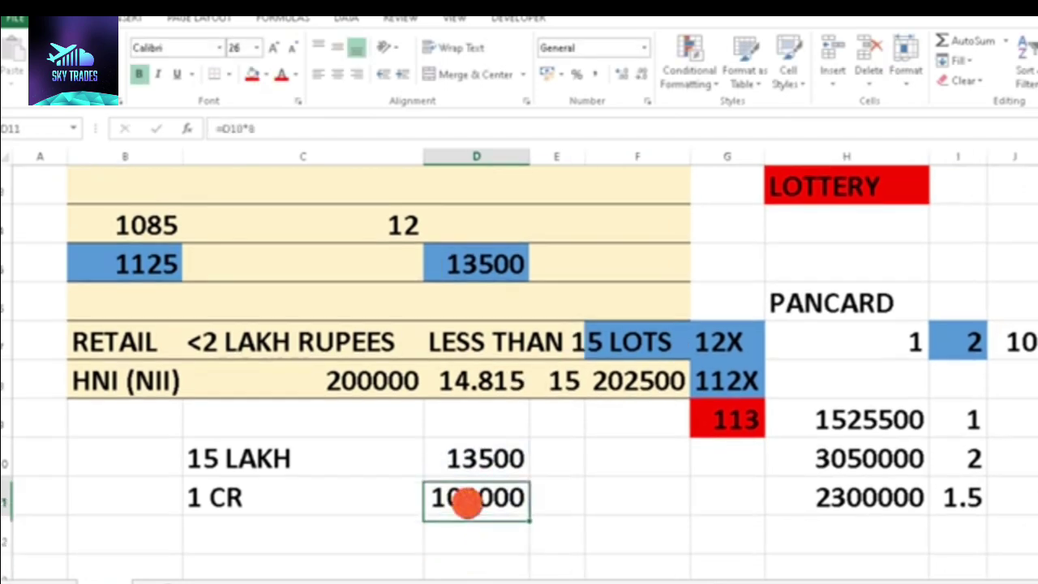
pyautogui.click(344, 500)
pyautogui.click(451, 503)
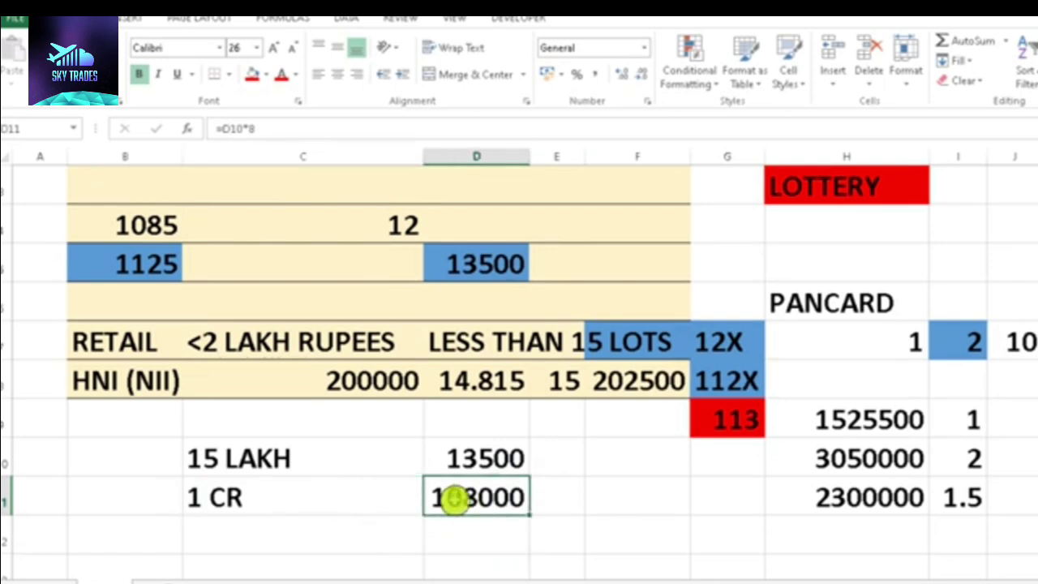
pyautogui.click(314, 464)
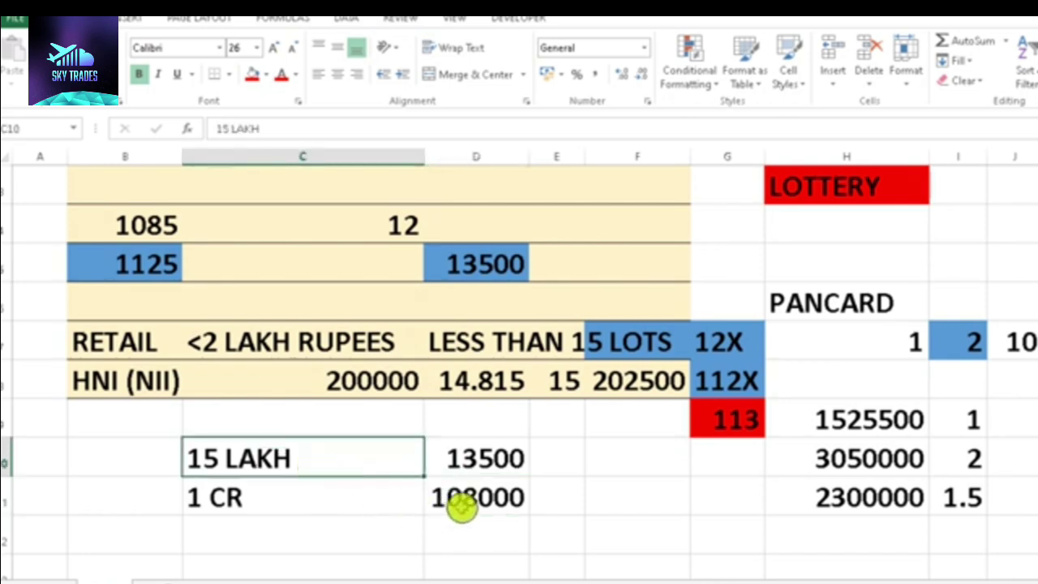
pyautogui.moveTo(459, 510); pyautogui.dragTo(357, 504)
pyautogui.click(357, 505)
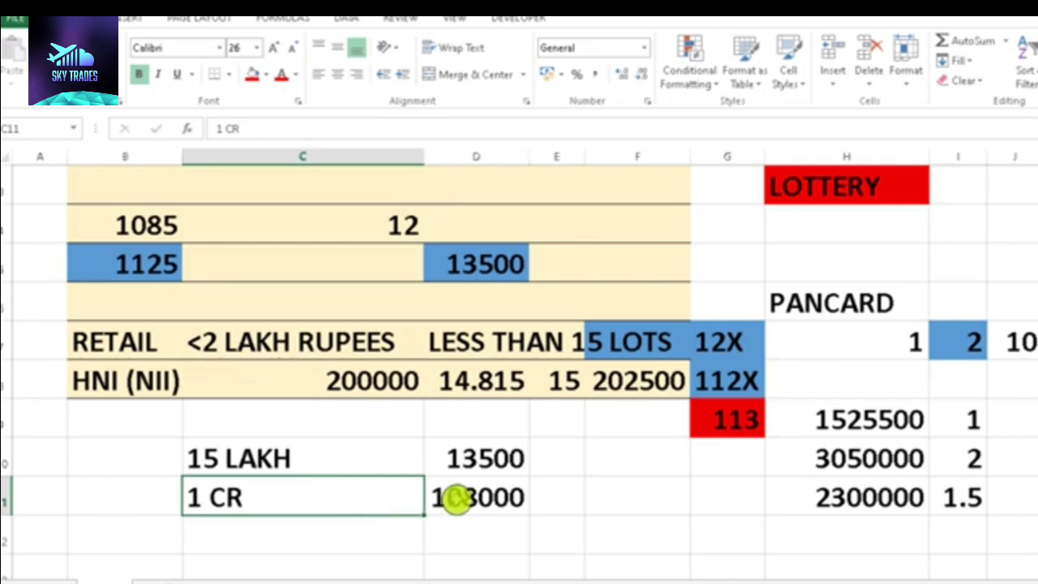
pyautogui.click(454, 498)
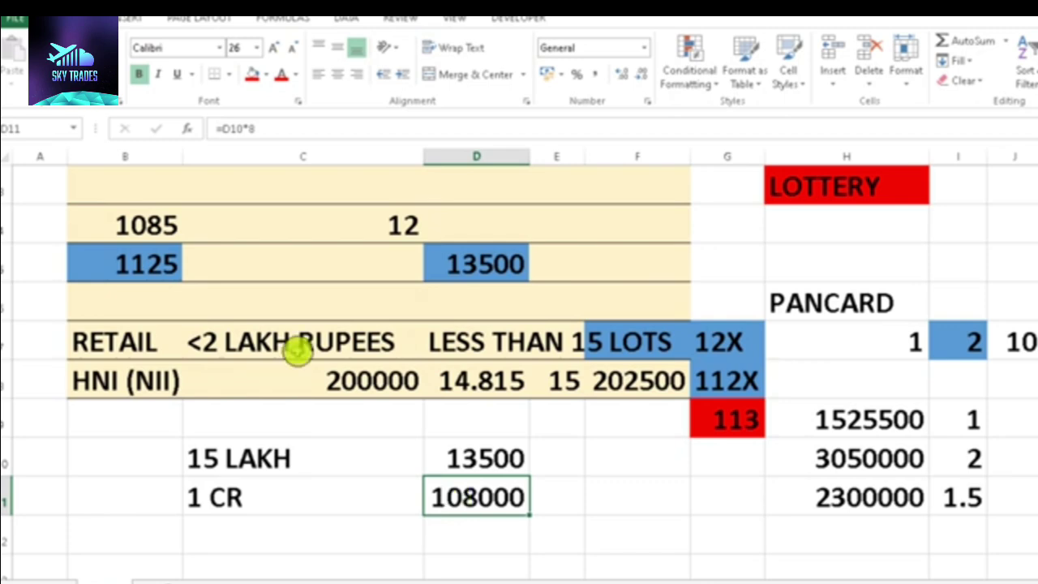
# Fill the entire RETAIL row, row 7, with light blue.
pyautogui.click(155, 345)
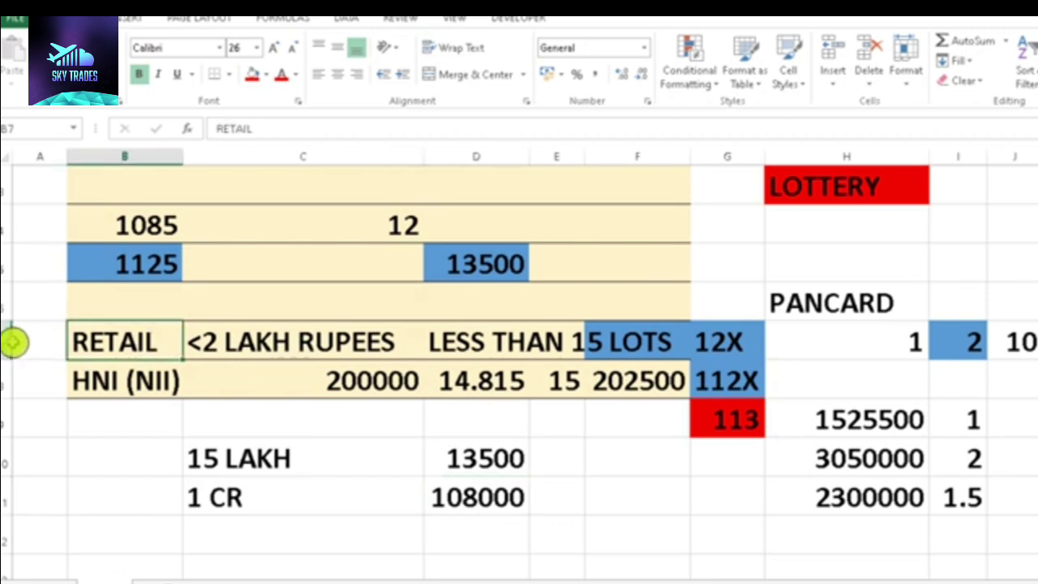
pyautogui.click(16, 342)
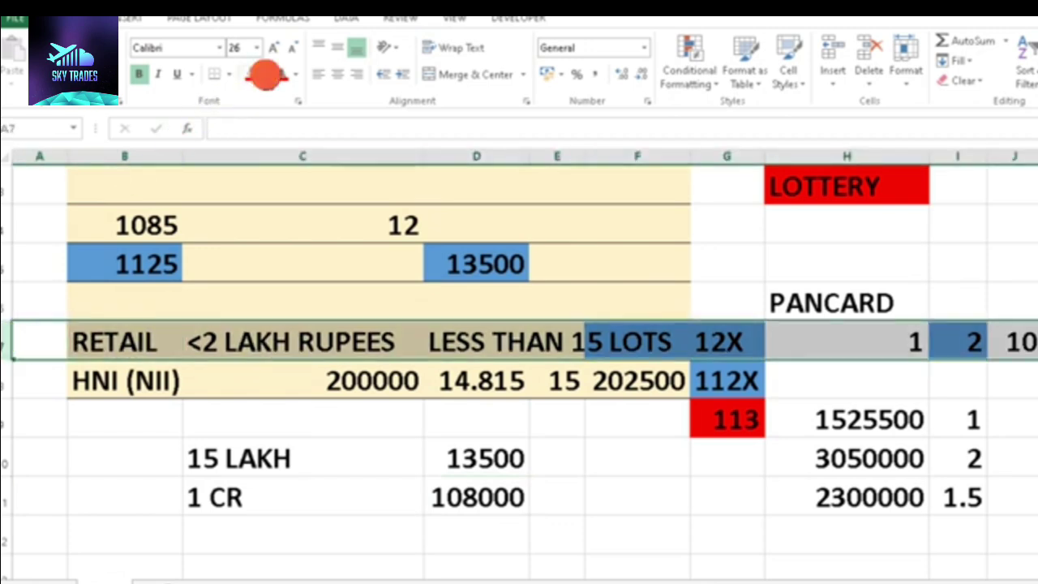
pyautogui.click(265, 74)
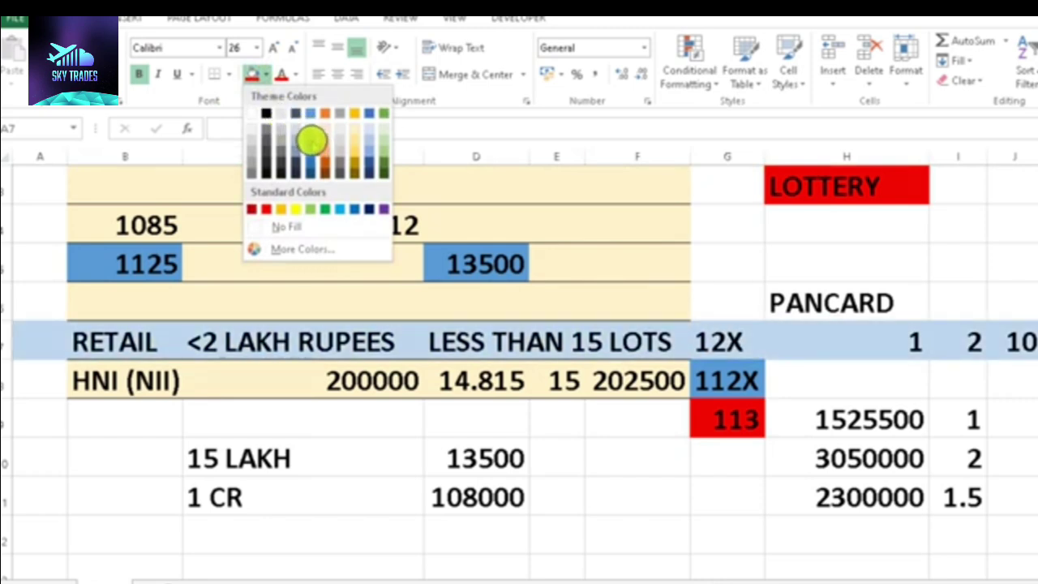
pyautogui.click(311, 140)
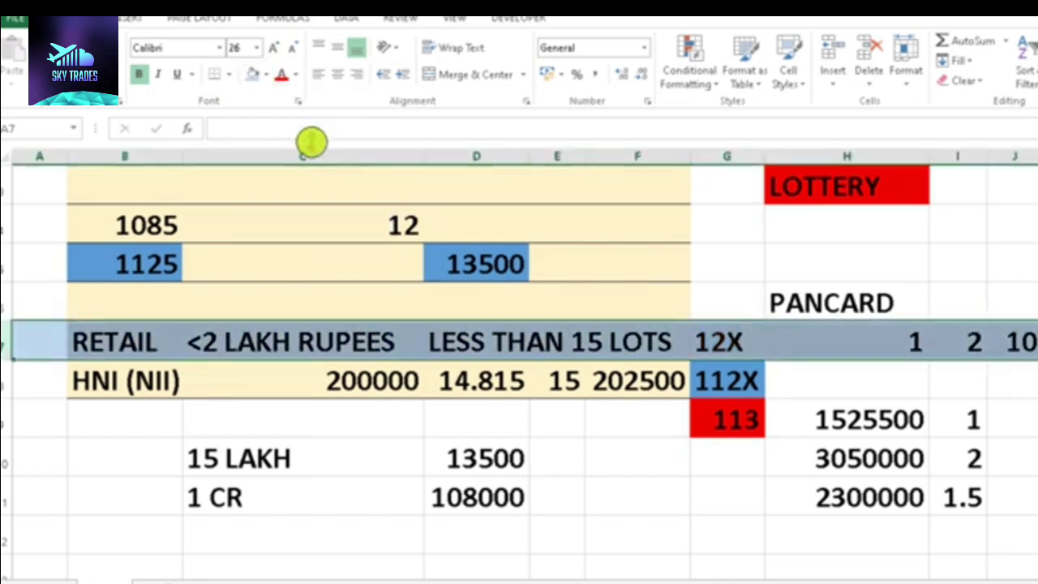
pyautogui.click(315, 216)
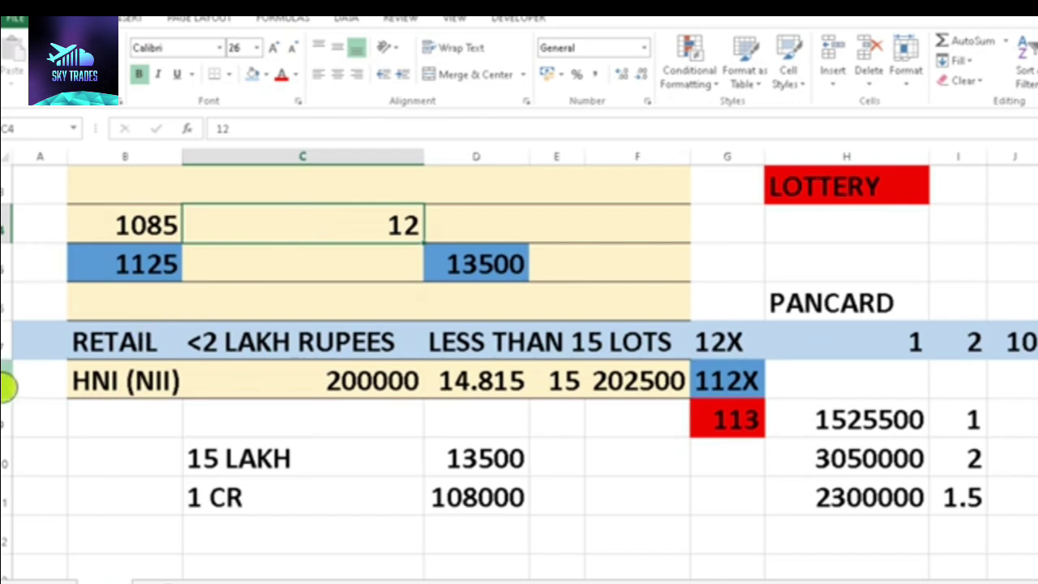
# Fill the entire HNI (NII) row, row 8, with medium grey.
pyautogui.click(13, 388)
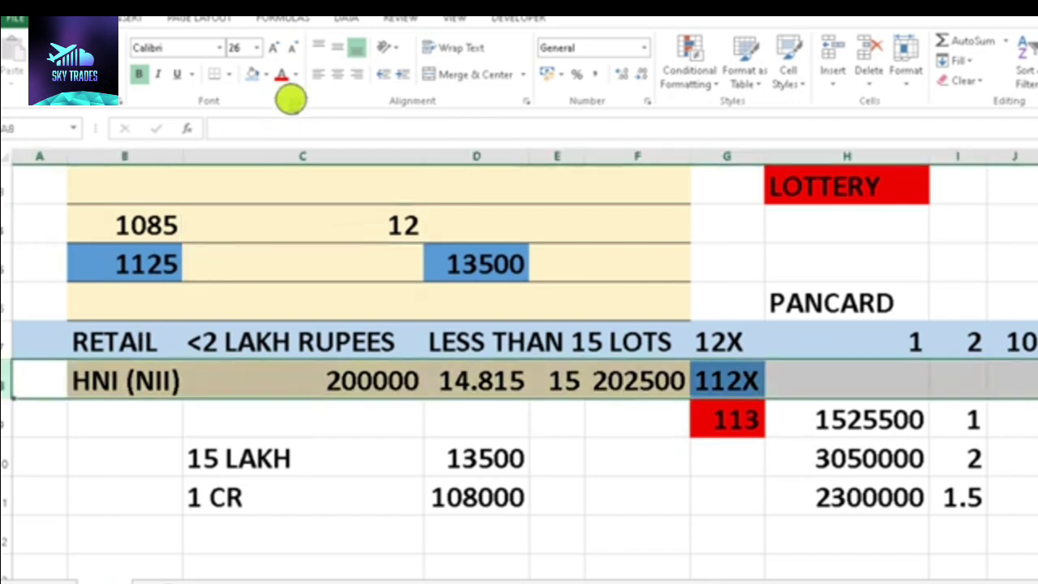
pyautogui.click(267, 75)
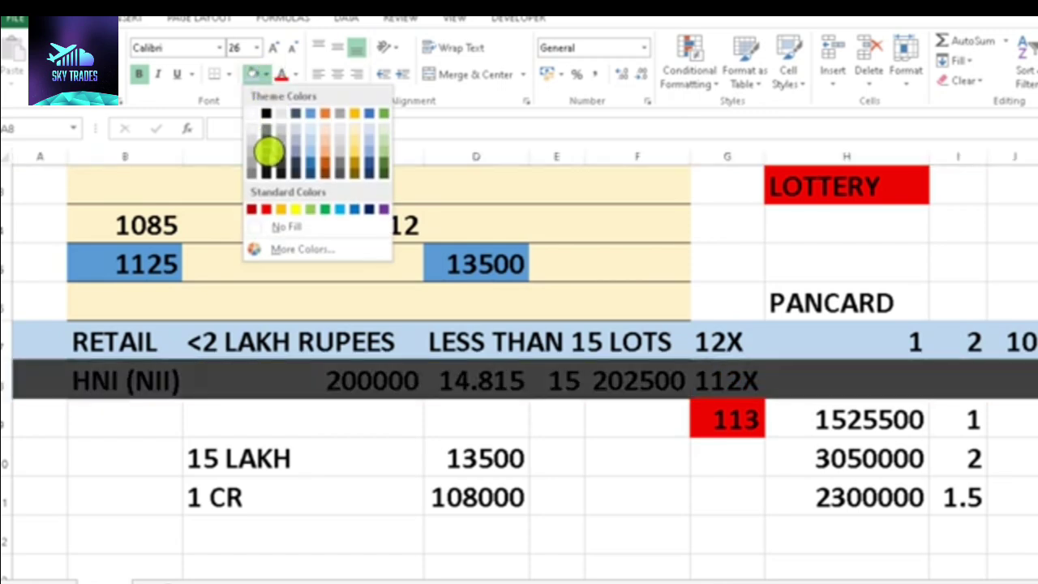
pyautogui.click(266, 132)
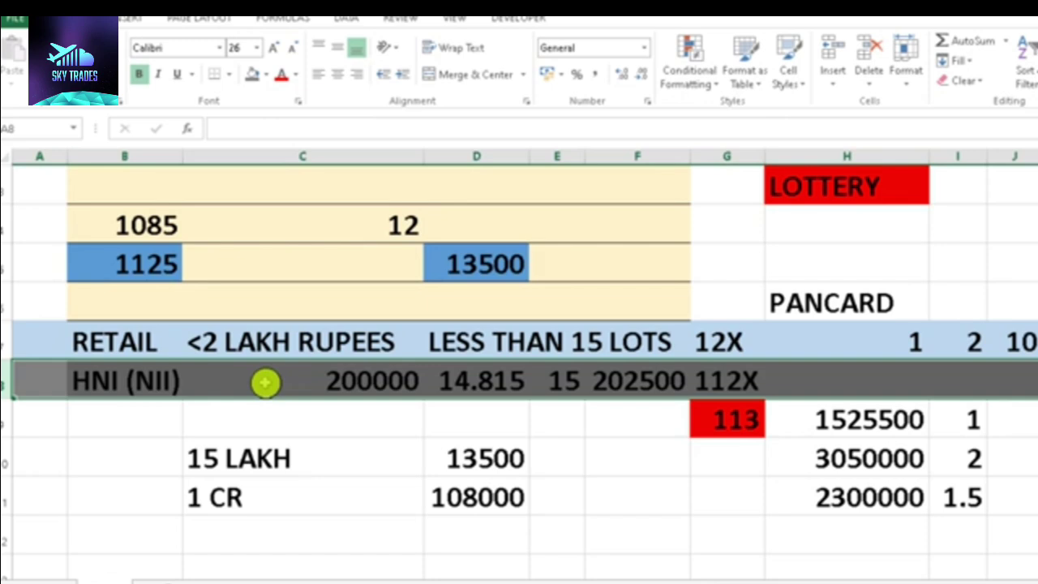
pyautogui.click(846, 190)
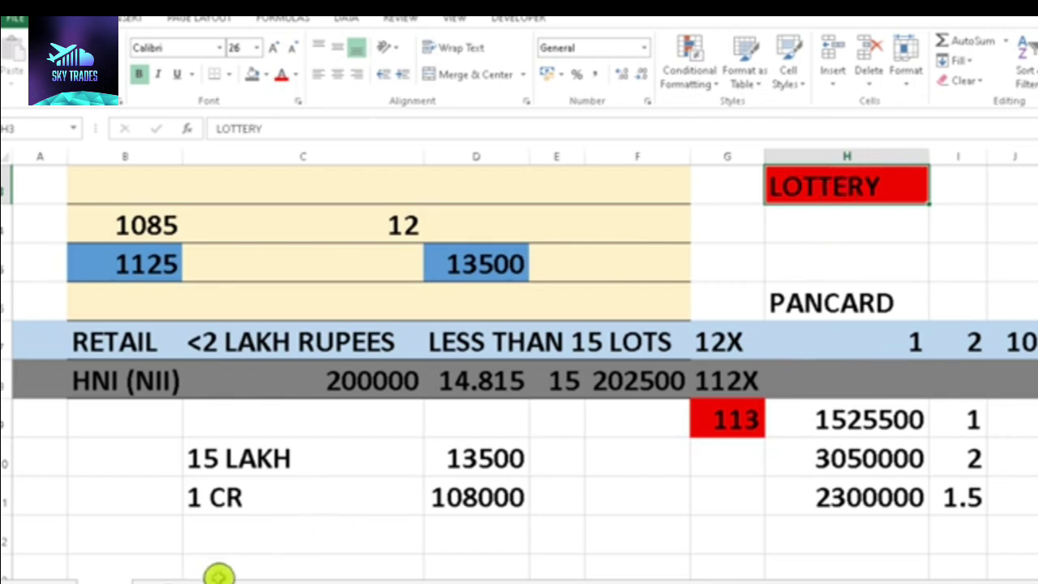
# Switch to the StockEdge subscription page and, with the pencil, underline the NII, RII and Grand Total subscription multiples and circle the QIB one.
pyautogui.click(273, 578)
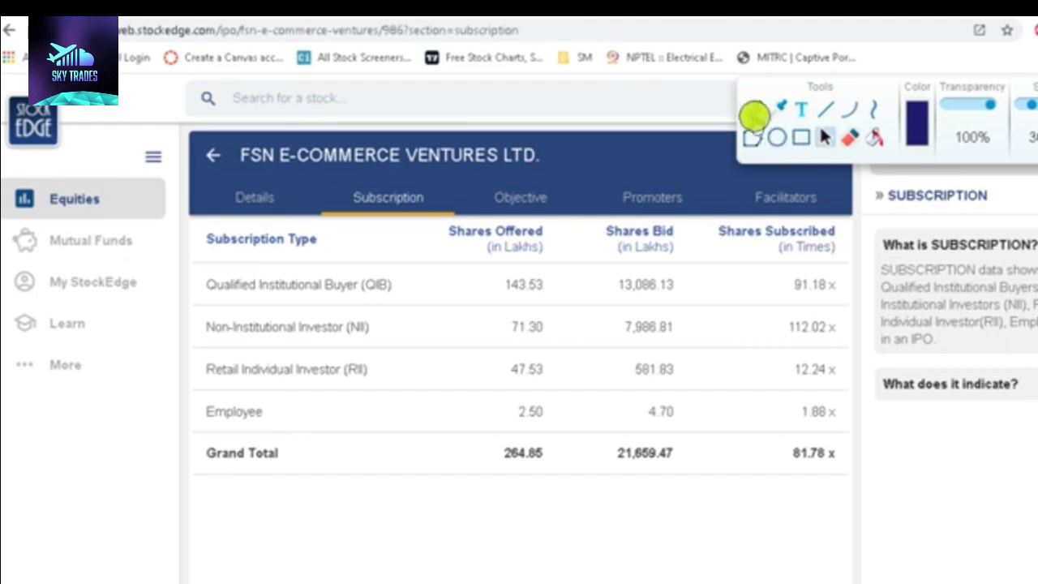
pyautogui.click(753, 112)
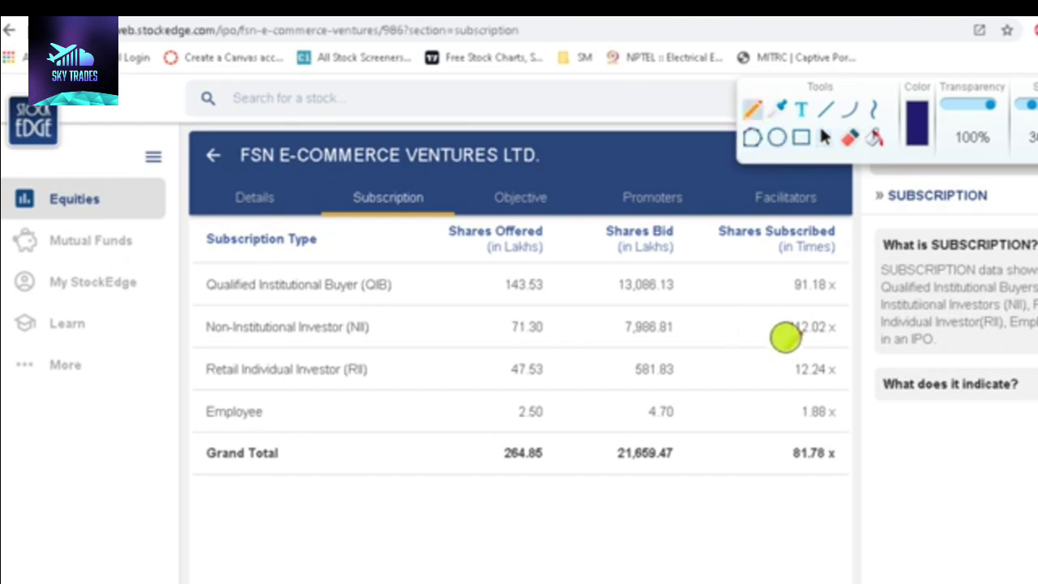
pyautogui.moveTo(783, 350)
pyautogui.mouseDown()
pyautogui.moveTo(834, 350)
pyautogui.moveTo(840, 326)
pyautogui.mouseUp()
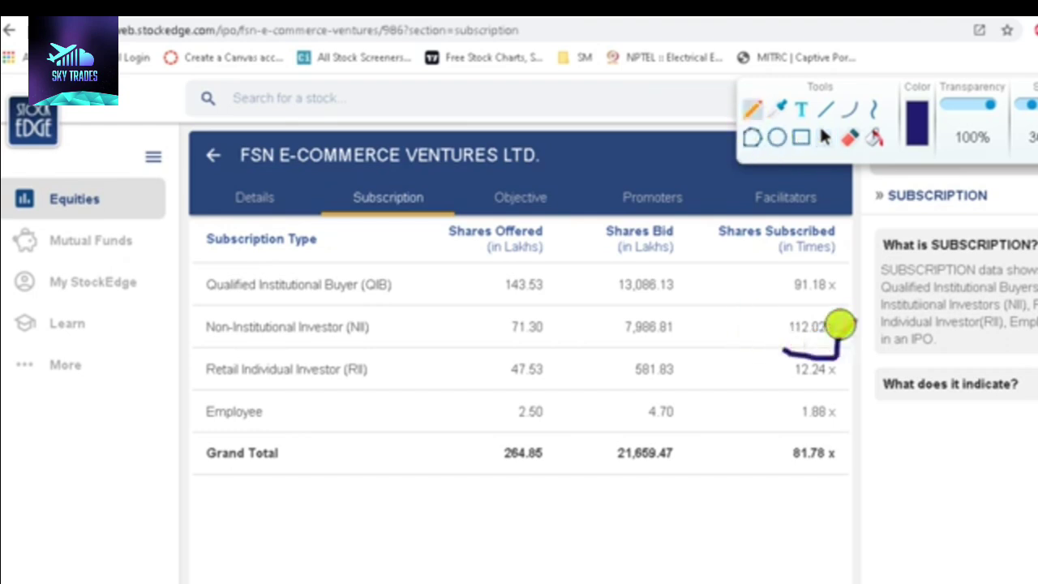
pyautogui.moveTo(787, 372); pyautogui.dragTo(835, 372)
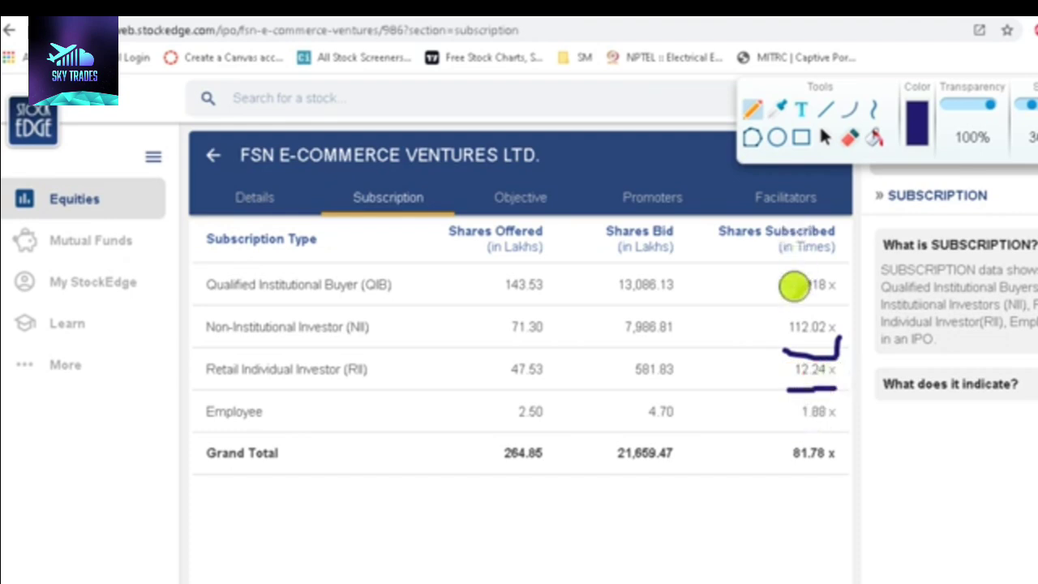
pyautogui.moveTo(792, 306)
pyautogui.mouseDown()
pyautogui.moveTo(850, 273)
pyautogui.moveTo(838, 261)
pyautogui.moveTo(827, 275)
pyautogui.moveTo(787, 273)
pyautogui.moveTo(801, 300)
pyautogui.moveTo(825, 298)
pyautogui.moveTo(845, 286)
pyautogui.moveTo(845, 255)
pyautogui.mouseUp()
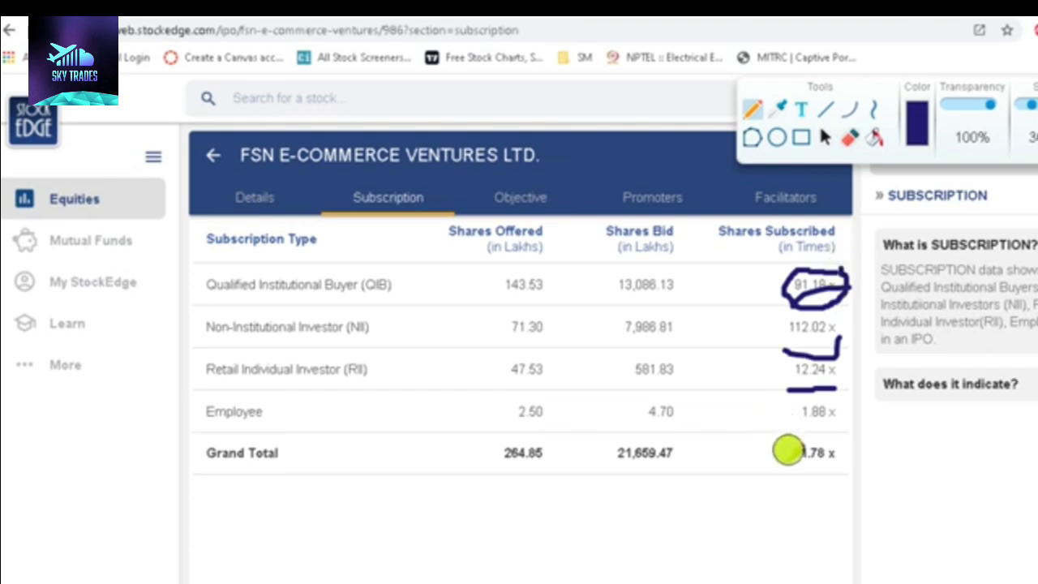
pyautogui.moveTo(794, 453); pyautogui.dragTo(831, 456)
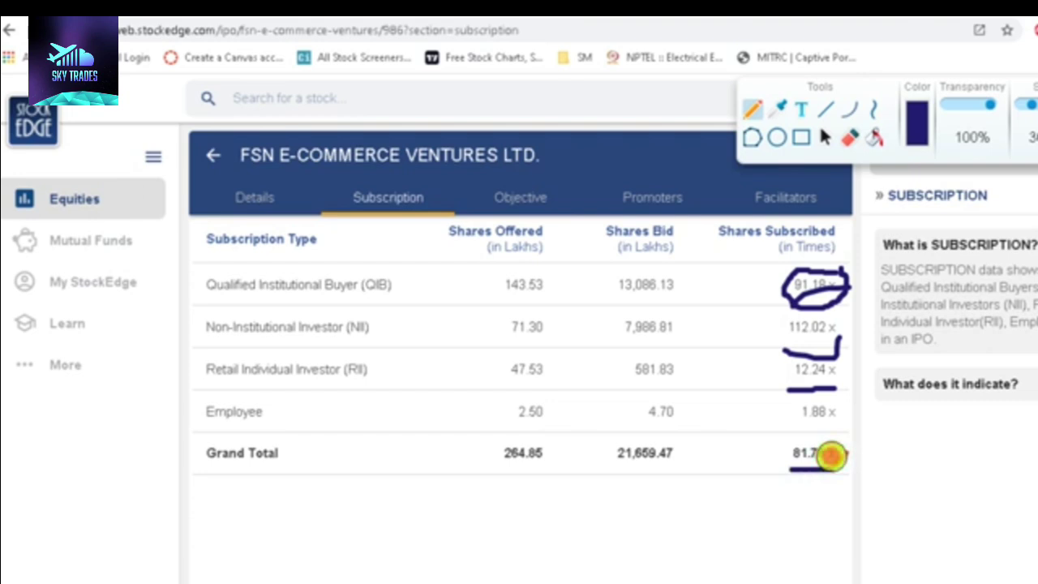